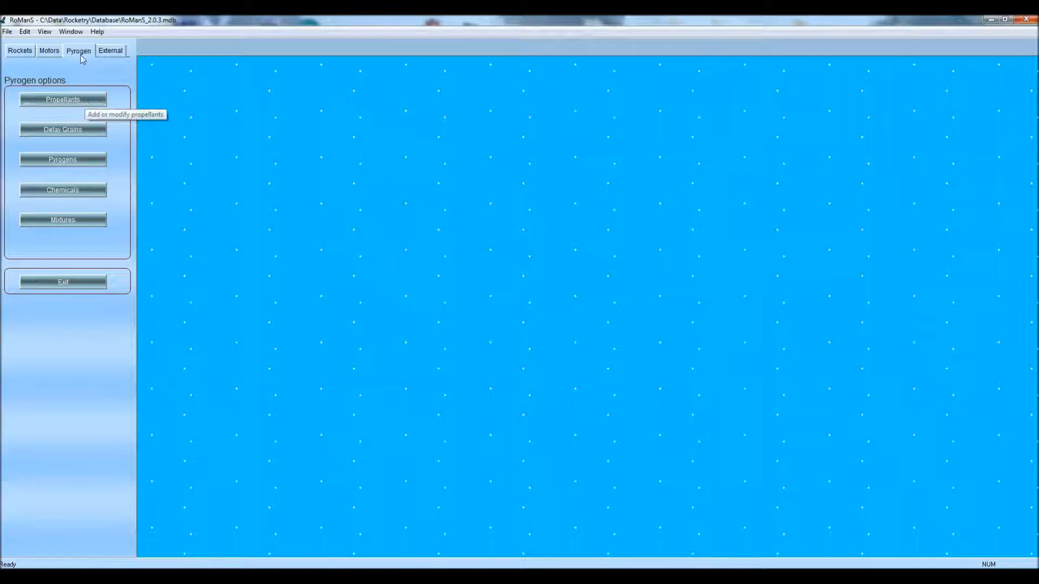
Create a new propellant named 'Black Powder2' as a copy of the Black Powder record
left_click(75, 103)
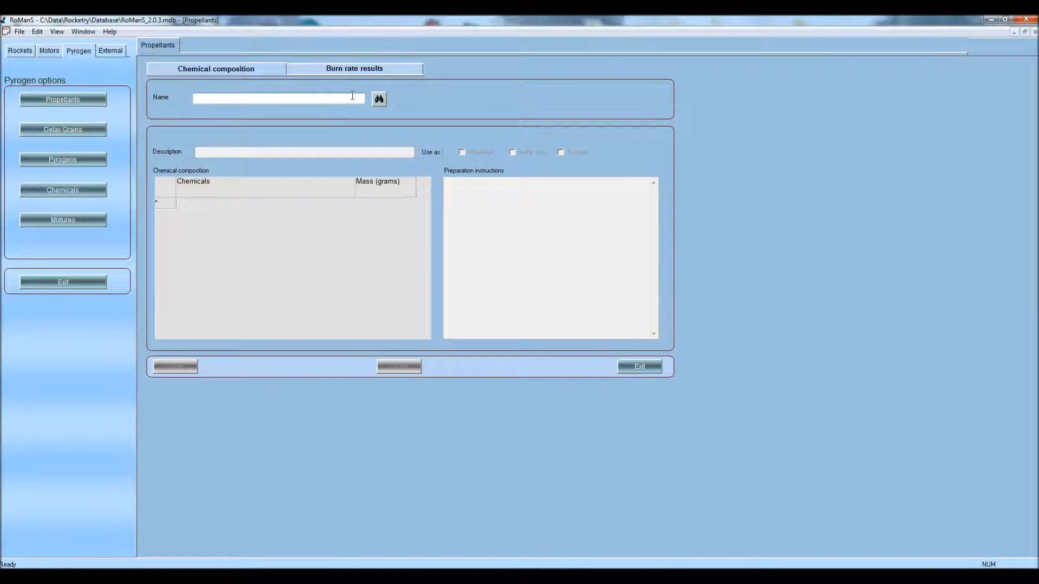
left_click(379, 99)
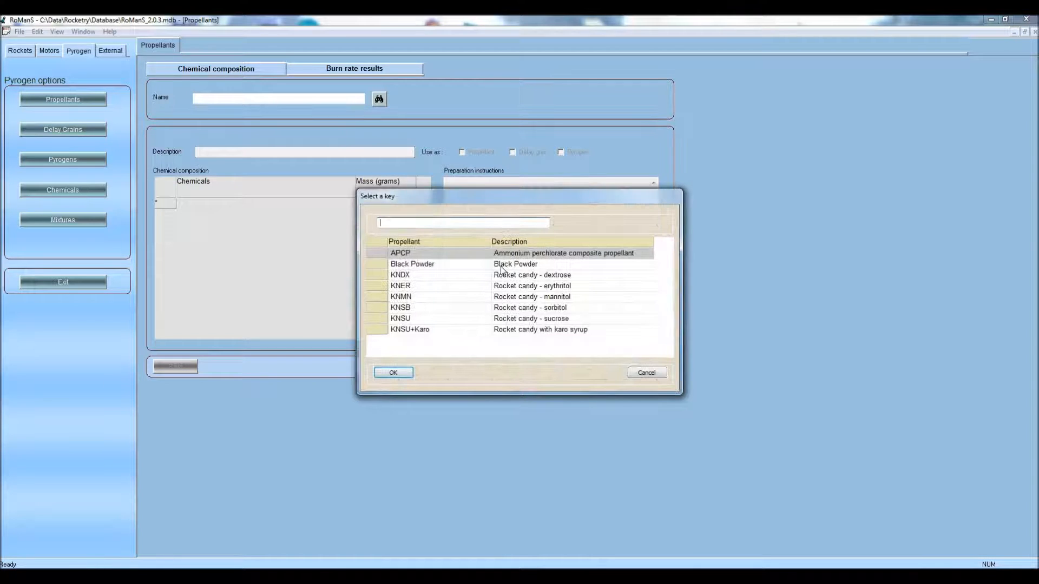
left_click(448, 265)
left_click(388, 372)
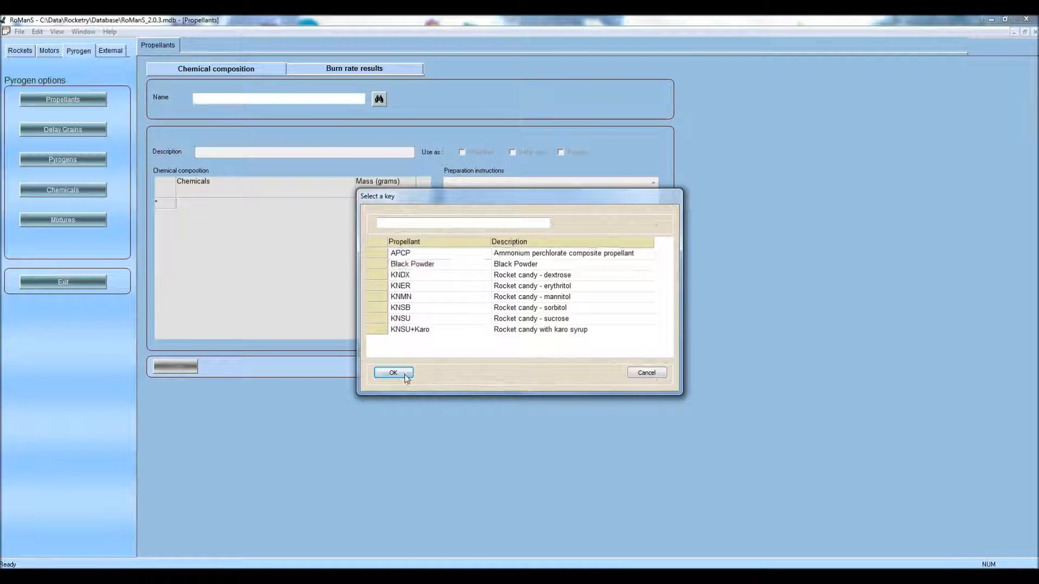
type("2")
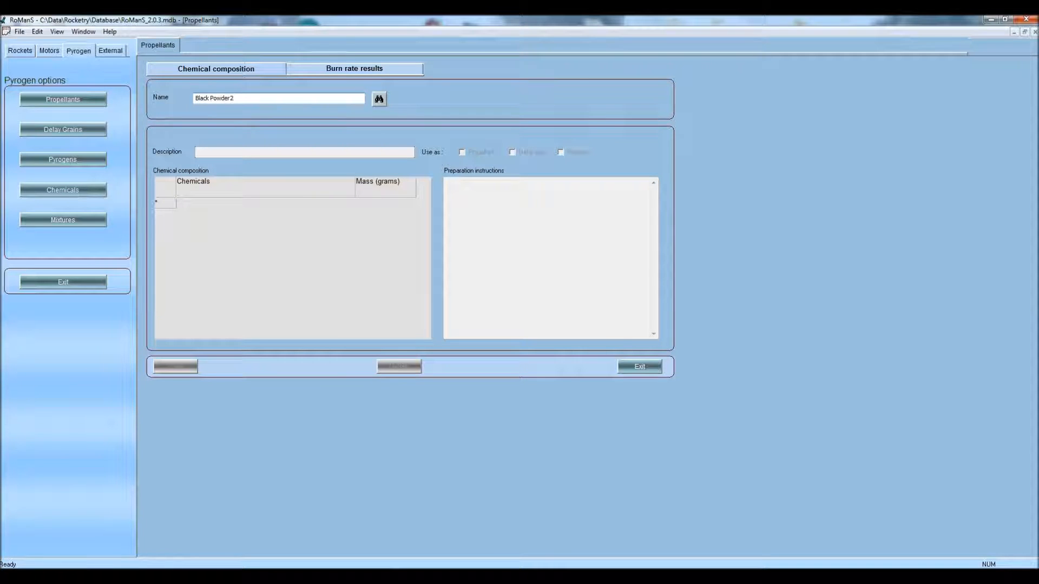
key("Tab")
key("Return")
Describe it as 'standard black powder' and mark it for propellant and pyrogen use
type("standard black powder")
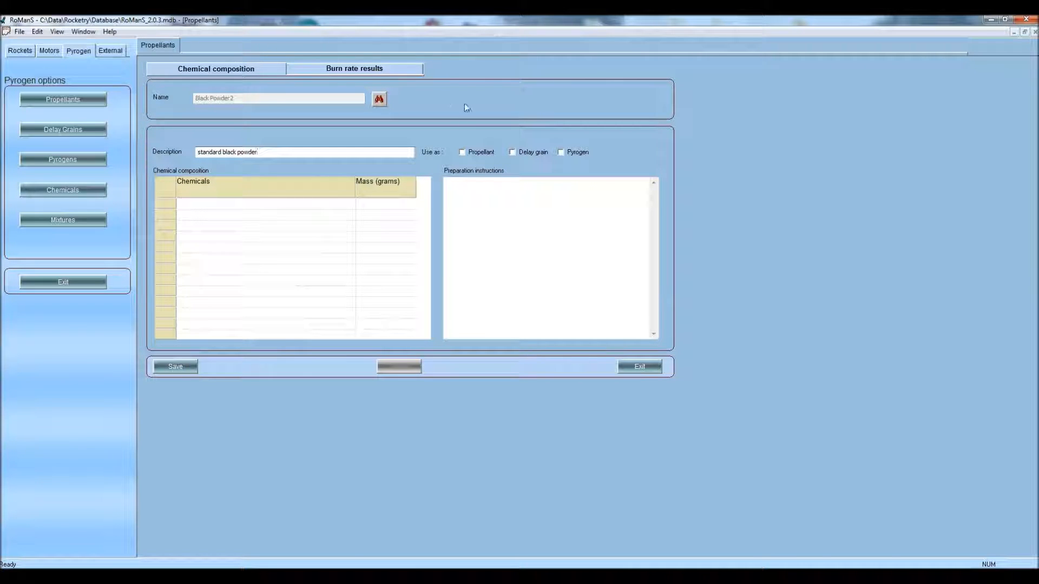
left_click(468, 152)
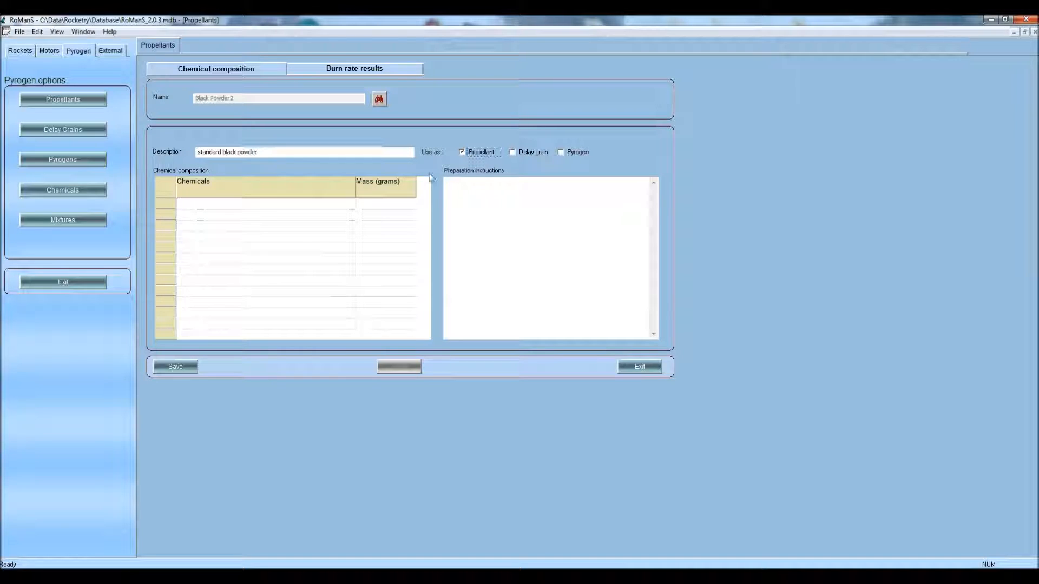
left_click(575, 154)
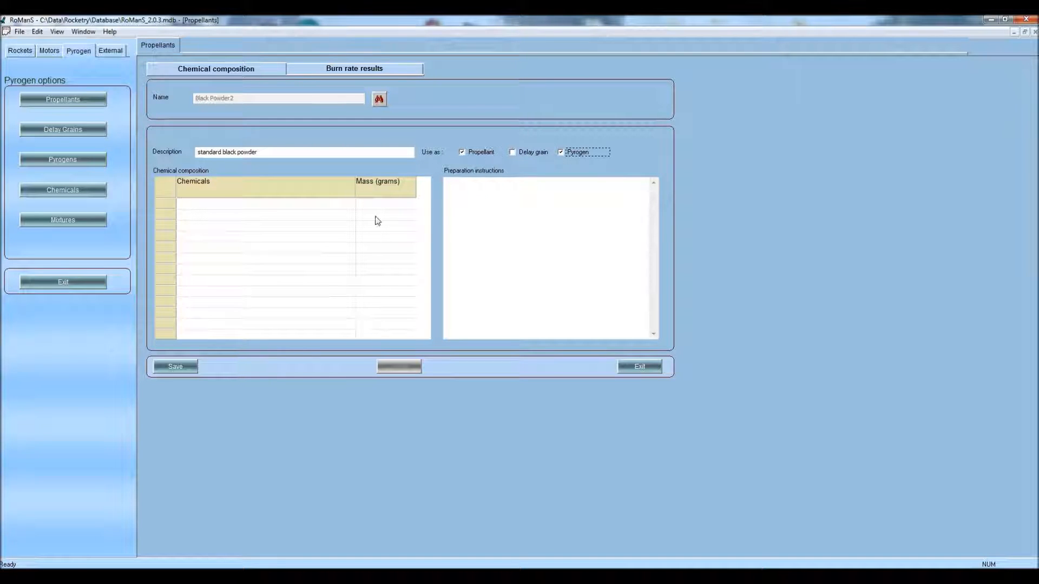
Add POTASSIUM NITRATE at 75 g as the first chemical
left_click(196, 206)
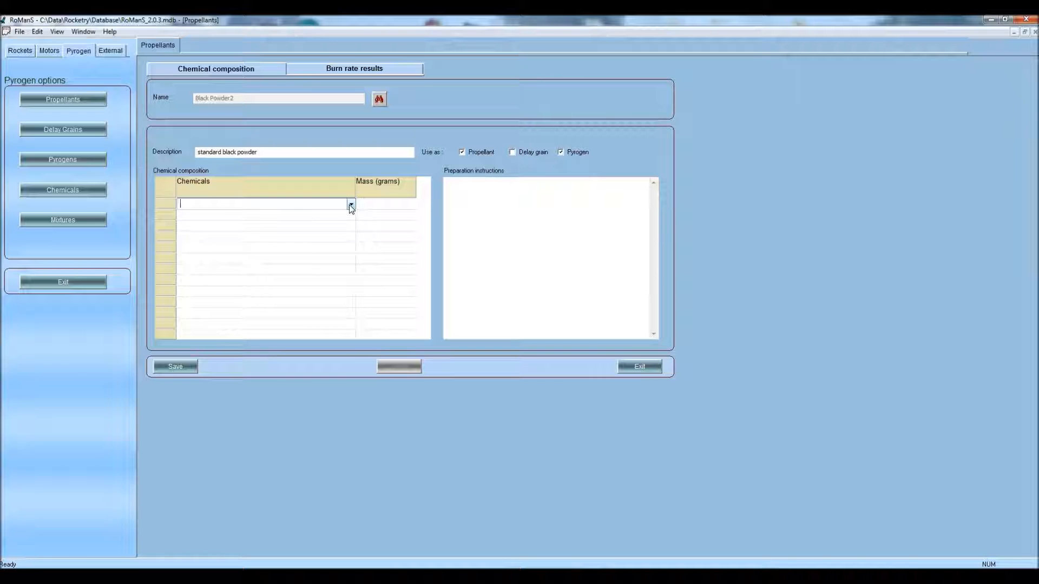
type("pot")
left_click(351, 204)
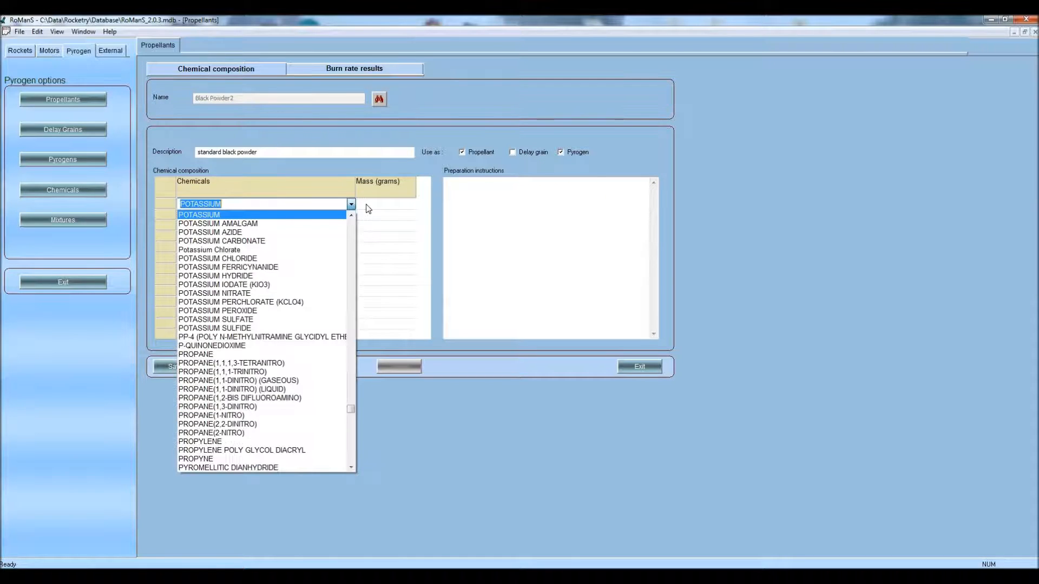
type("ni")
key("Down")
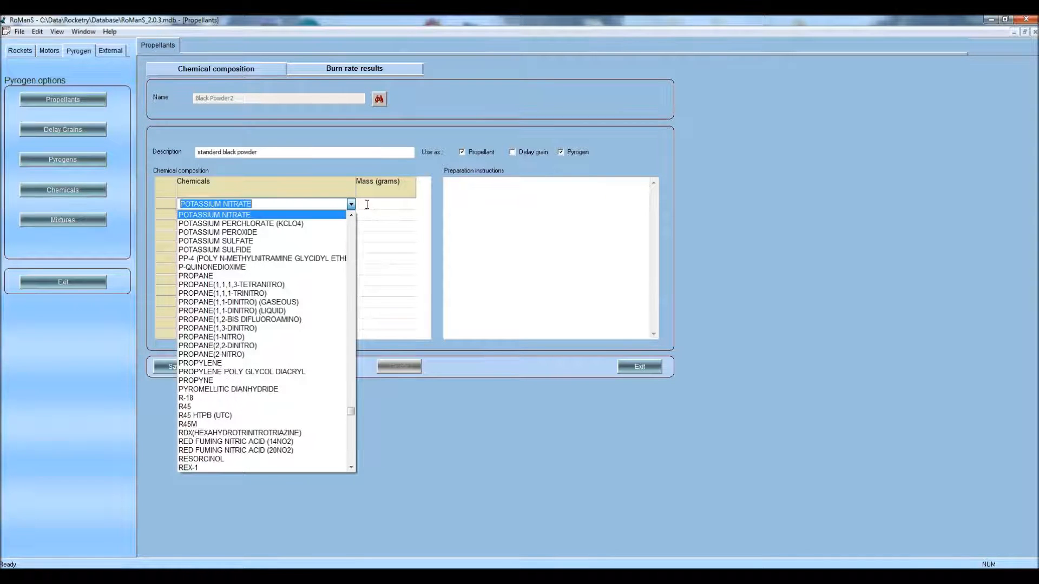
key("Tab")
type("75")
key("Tab")
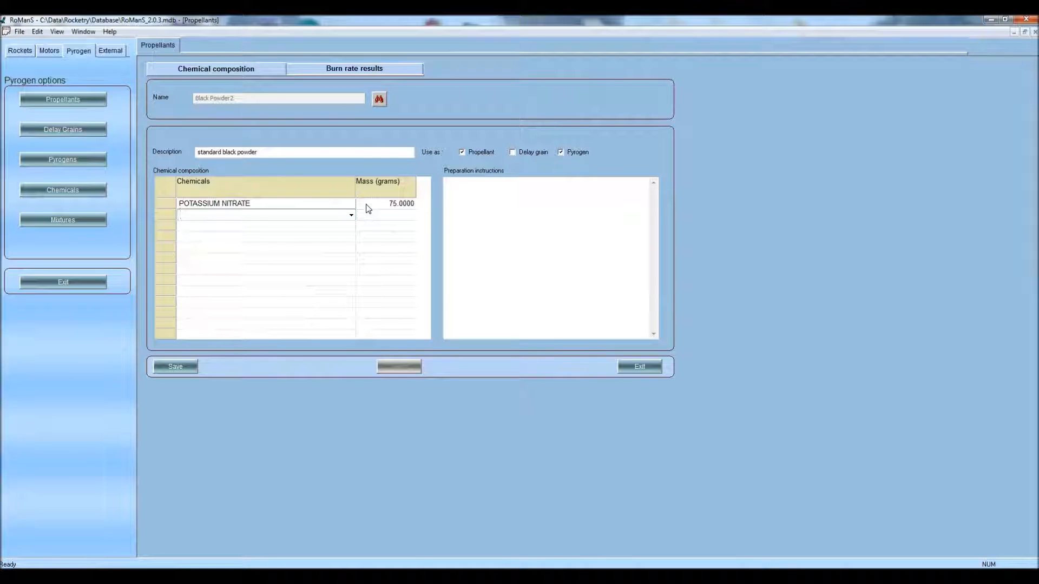
Add CHARCOAL (MAPLE) at 15 g and SULFUR at 10 g
type("char")
key("alt+Down")
key("Tab")
type("15")
key("Tab")
type("sul")
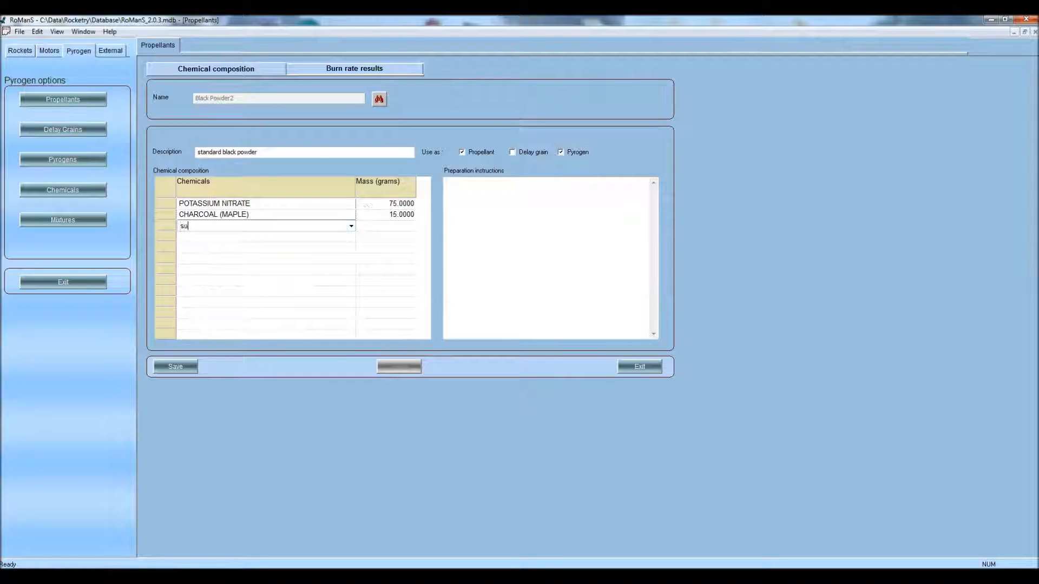
key("Tab")
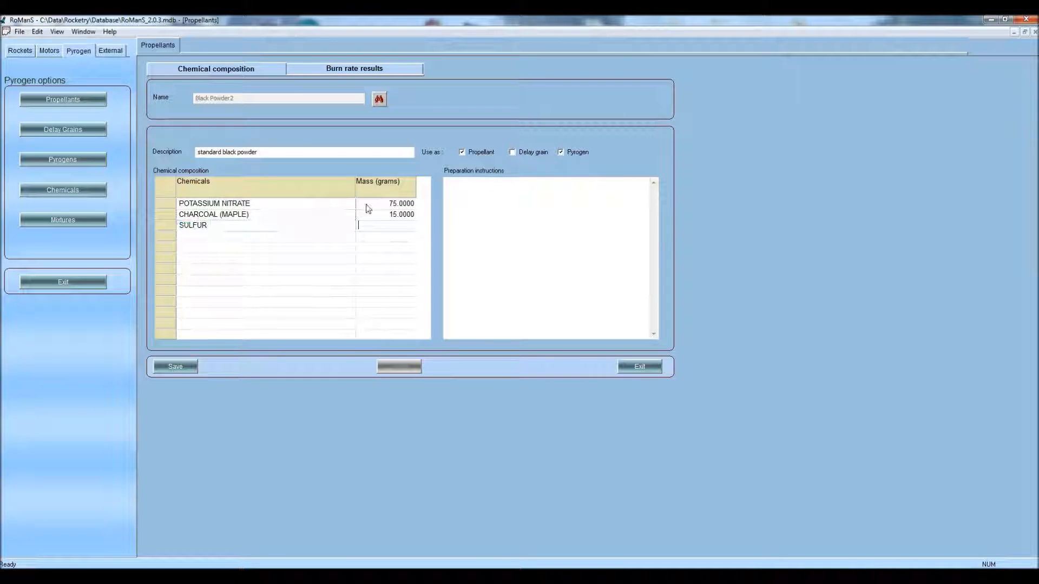
type("10")
left_click(475, 197)
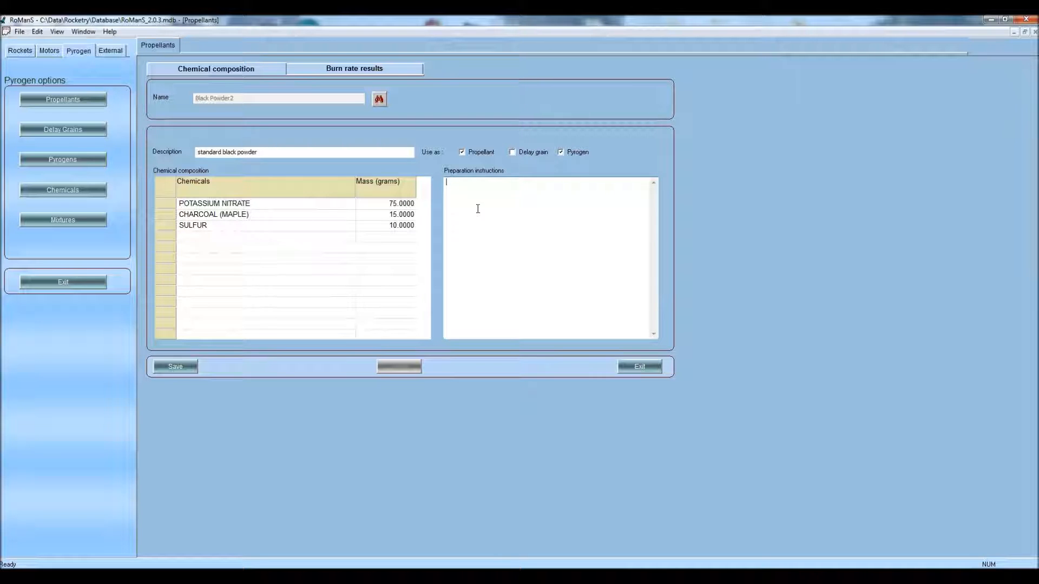
Run Black Powder2's thermochemistry calculation and view its output file (density 1.504 g/cm³)
left_click(322, 70)
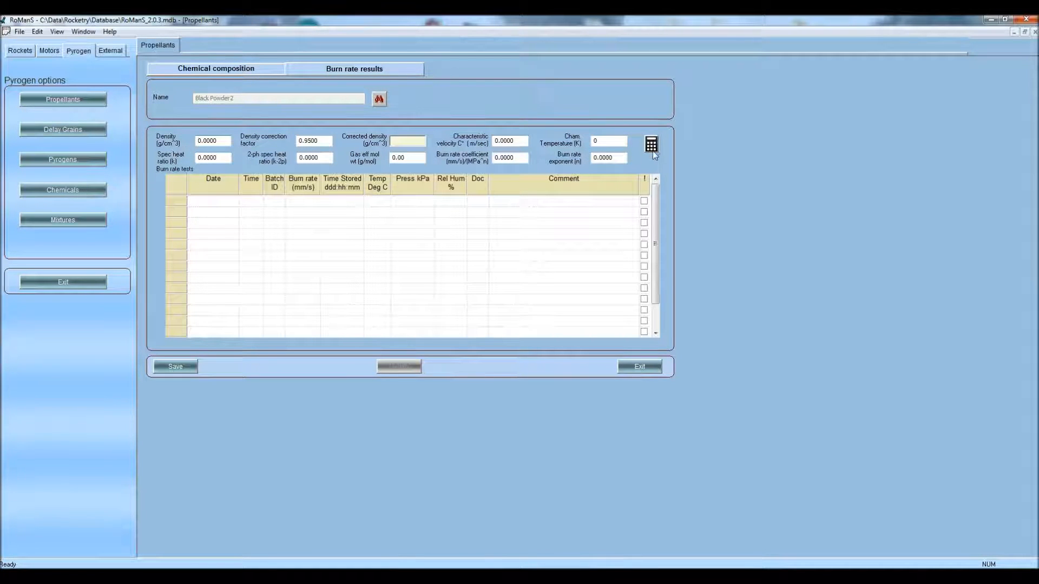
left_click(260, 75)
left_click(381, 73)
left_click(650, 144)
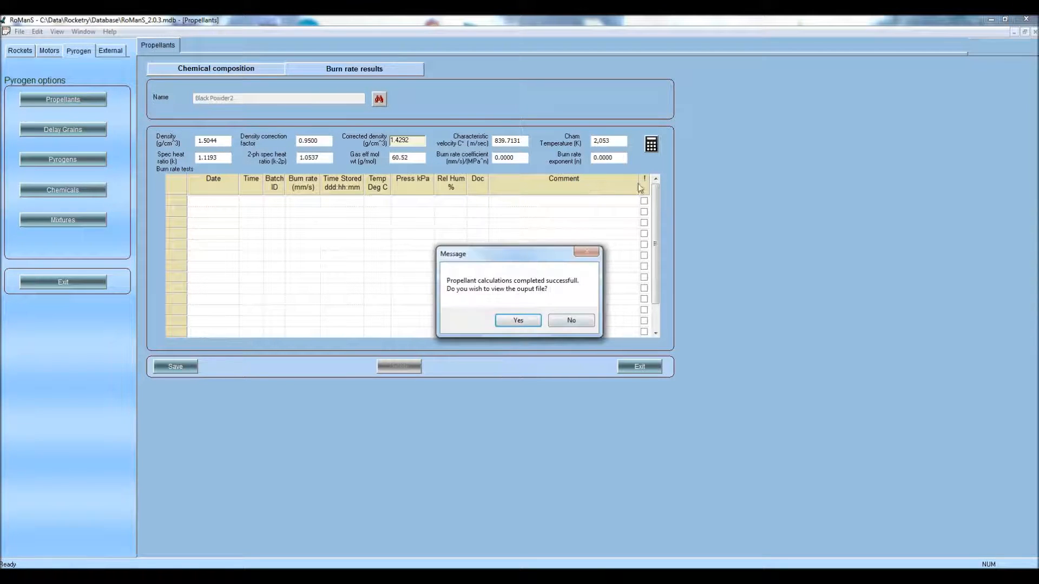
left_click(514, 322)
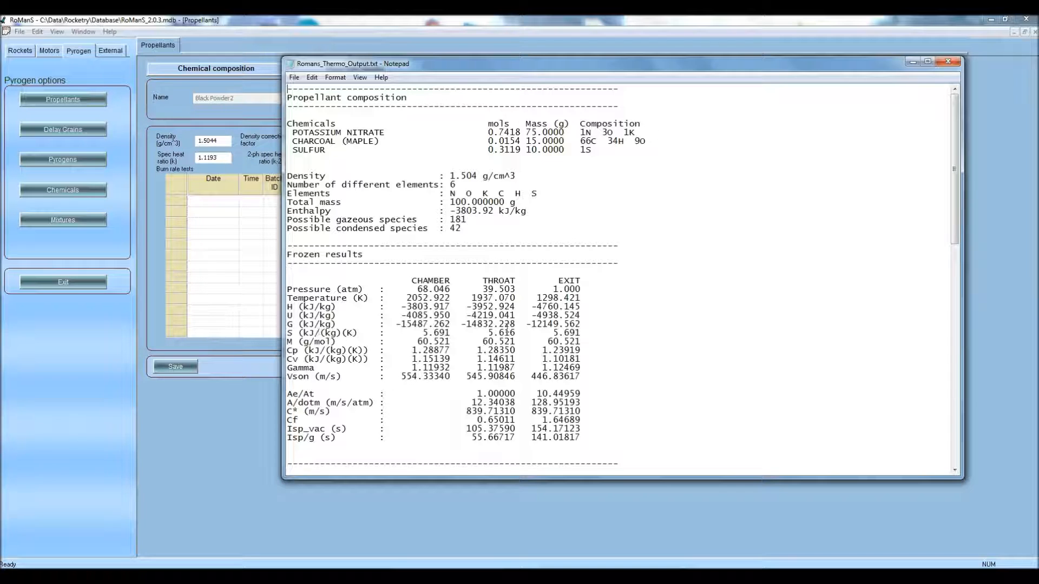
scroll(509, 324, "down", 1)
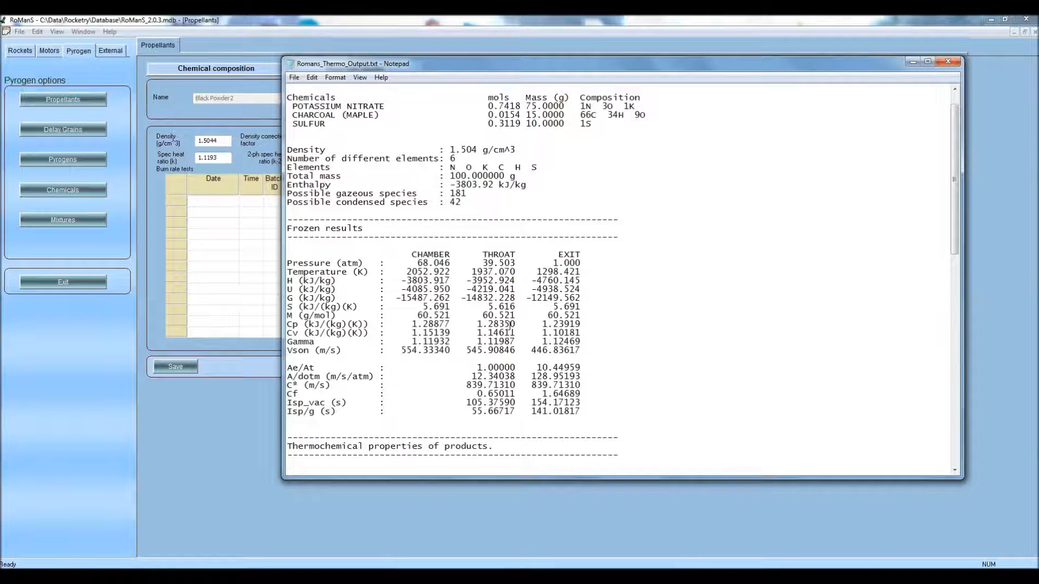
scroll(510, 325, "down", 4)
scroll(509, 325, "down", 2)
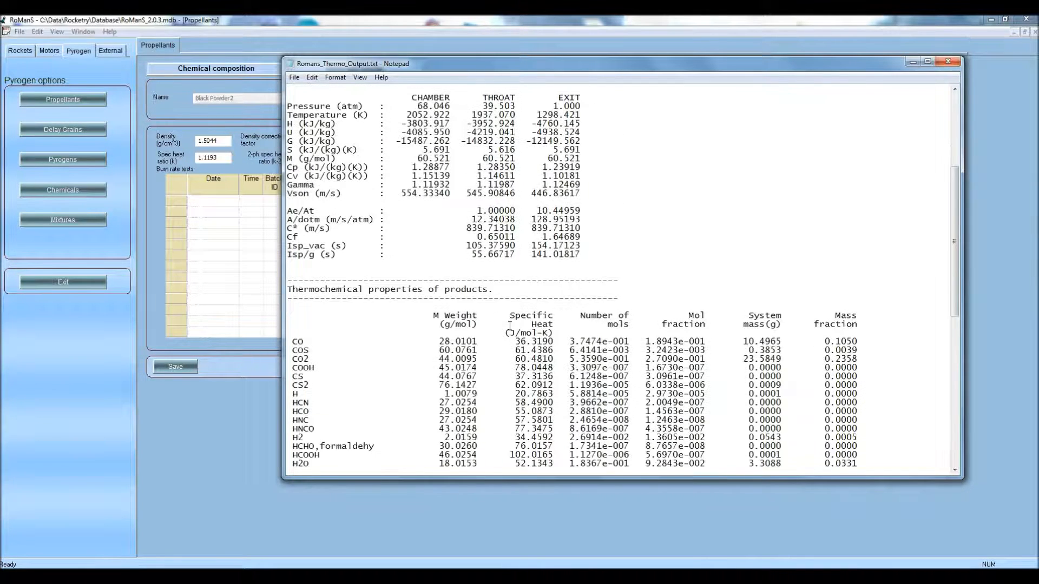
scroll(510, 325, "down", 3)
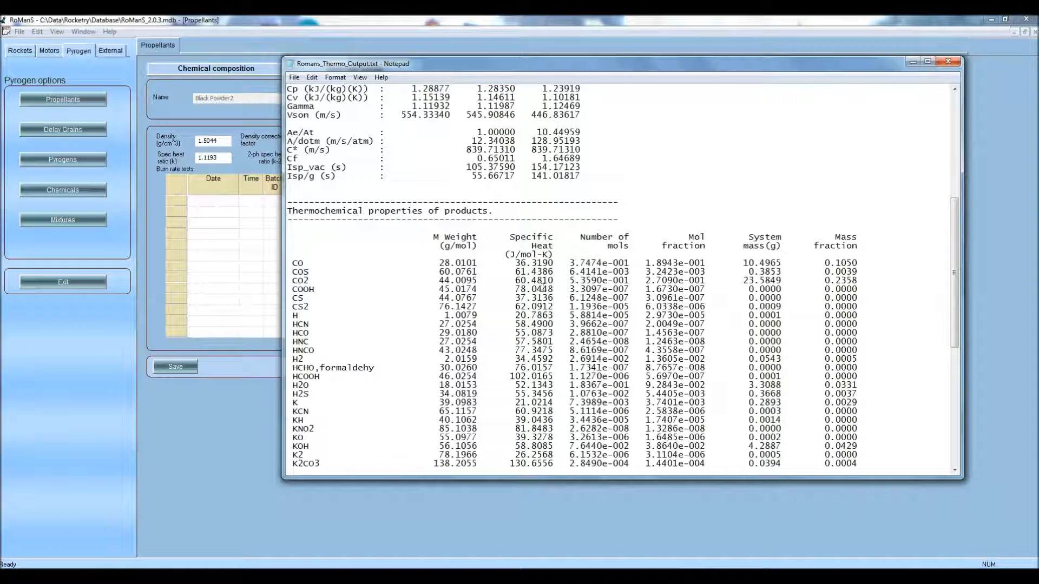
scroll(507, 333, "down", 9)
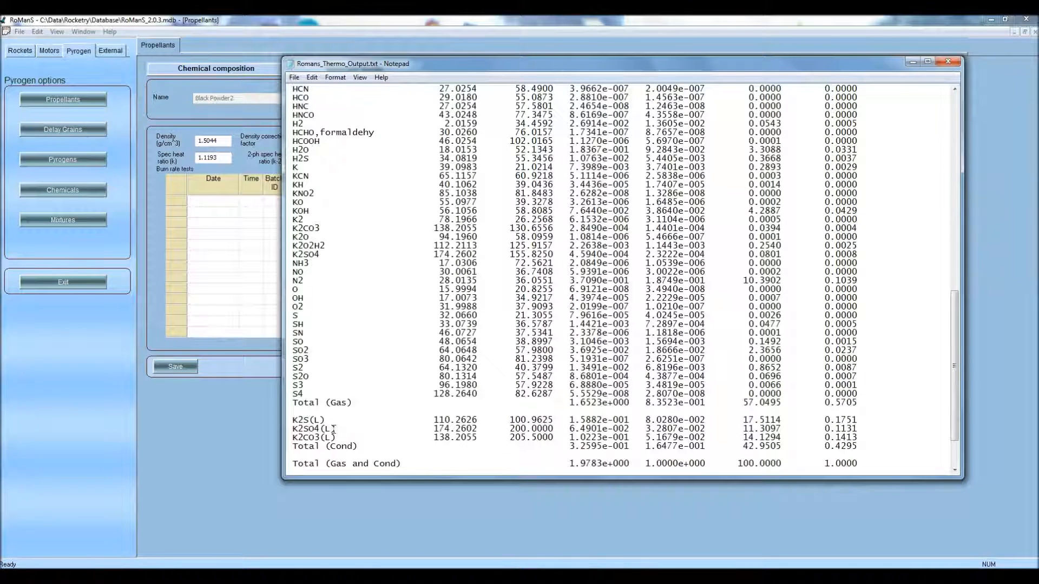
scroll(338, 431, "down", 2)
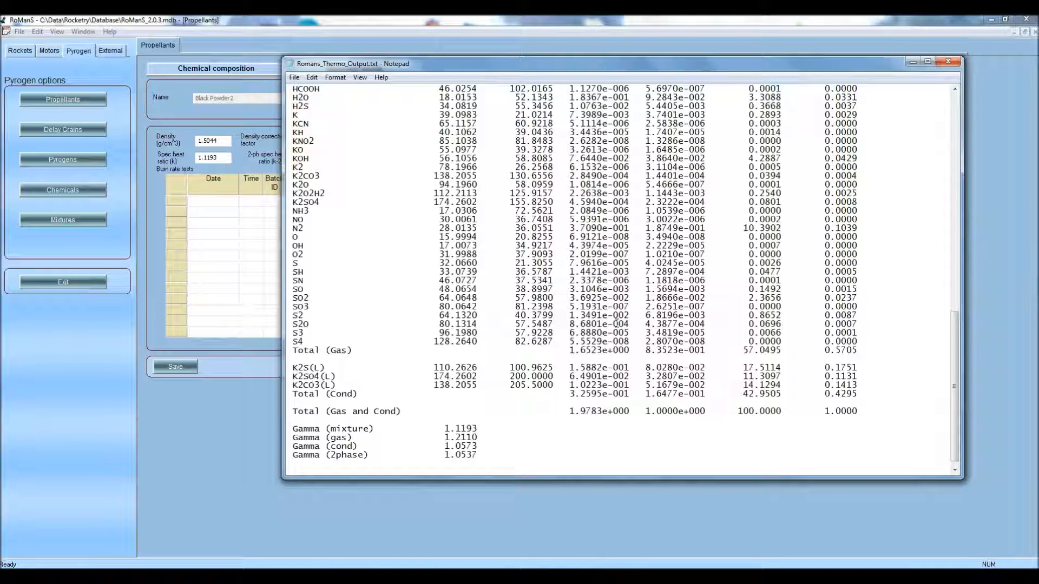
scroll(616, 323, "down", 1)
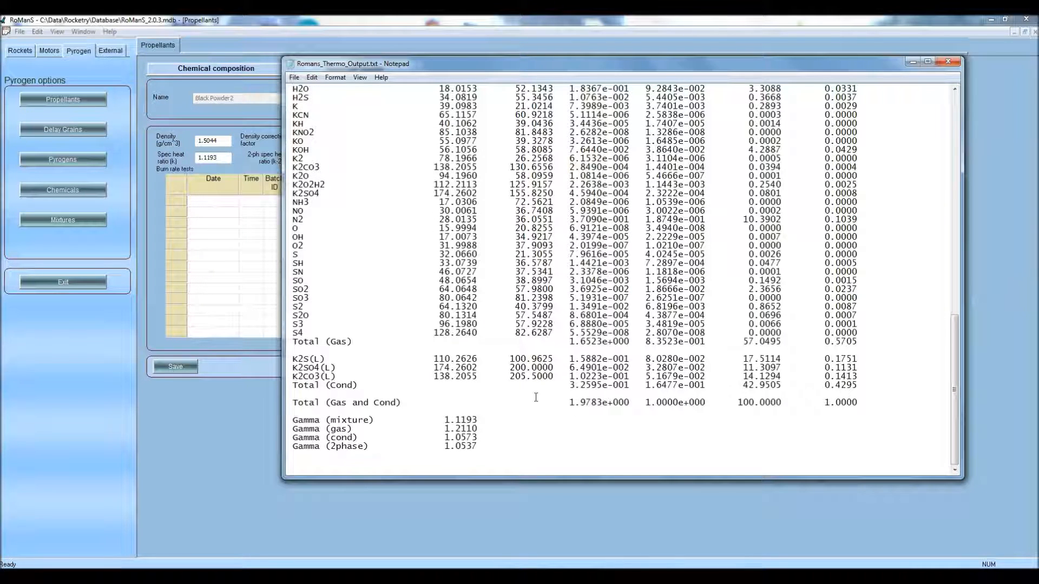
Close the output file and save the Black Powder2 propellant
left_click(948, 61)
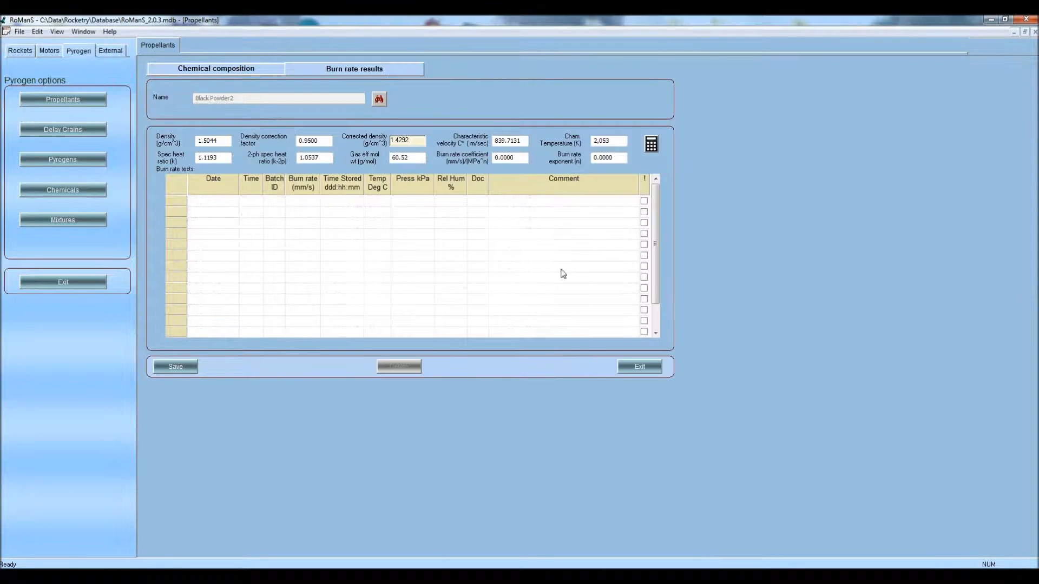
left_click(189, 365)
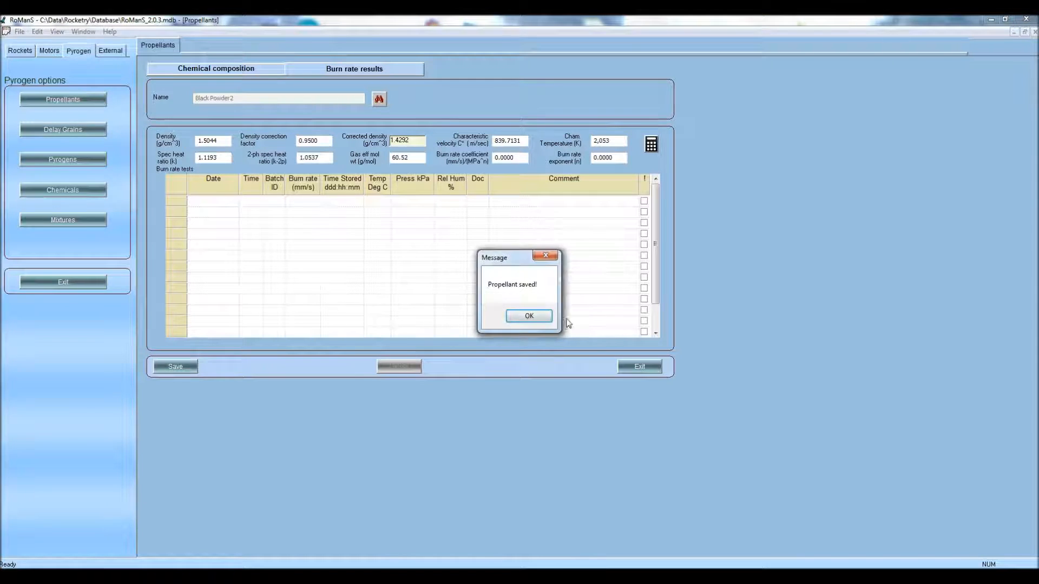
left_click(528, 316)
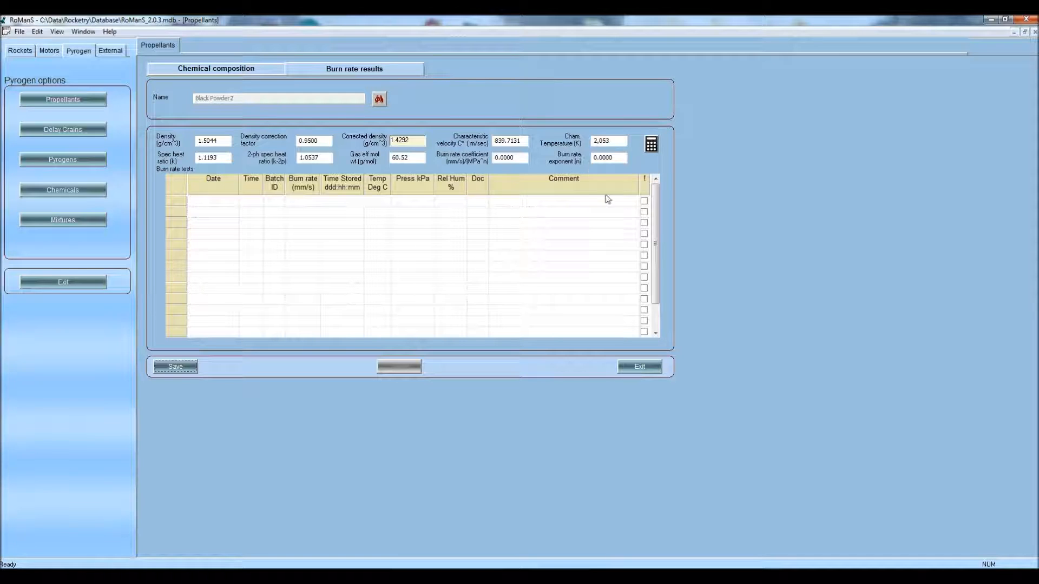
Close Black Powder2 and load the original Black Powder record
left_click(635, 365)
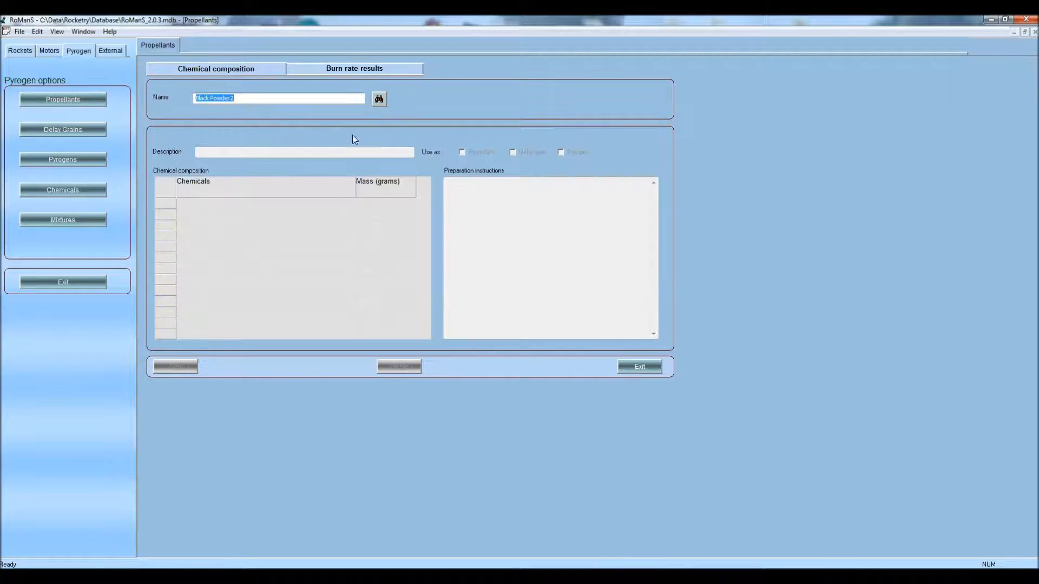
left_click(374, 103)
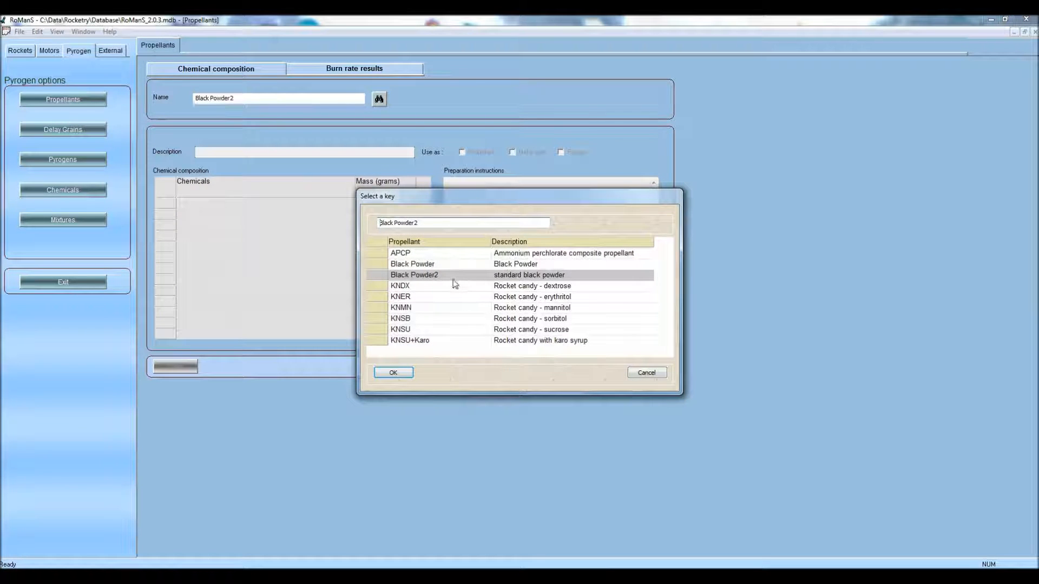
left_click(431, 265)
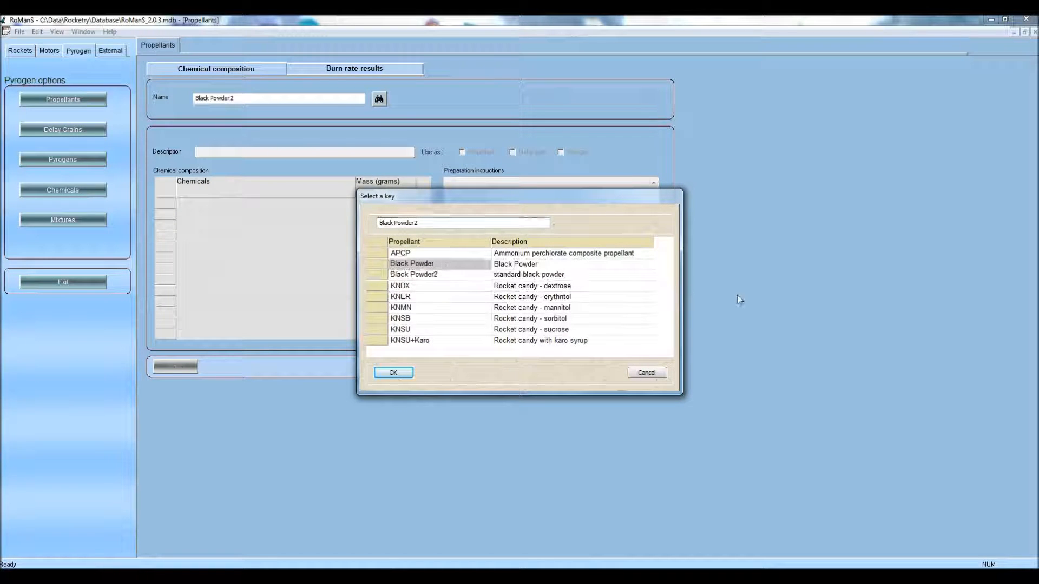
key("Return")
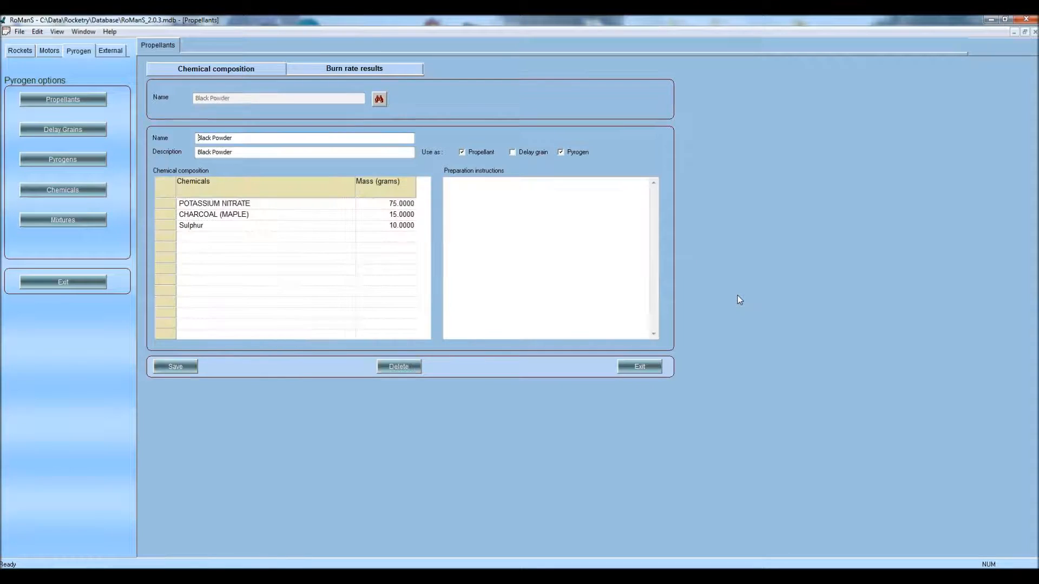
Zero Black Powder's burn rate coefficient and exponent and include all seven tests
left_click(391, 65)
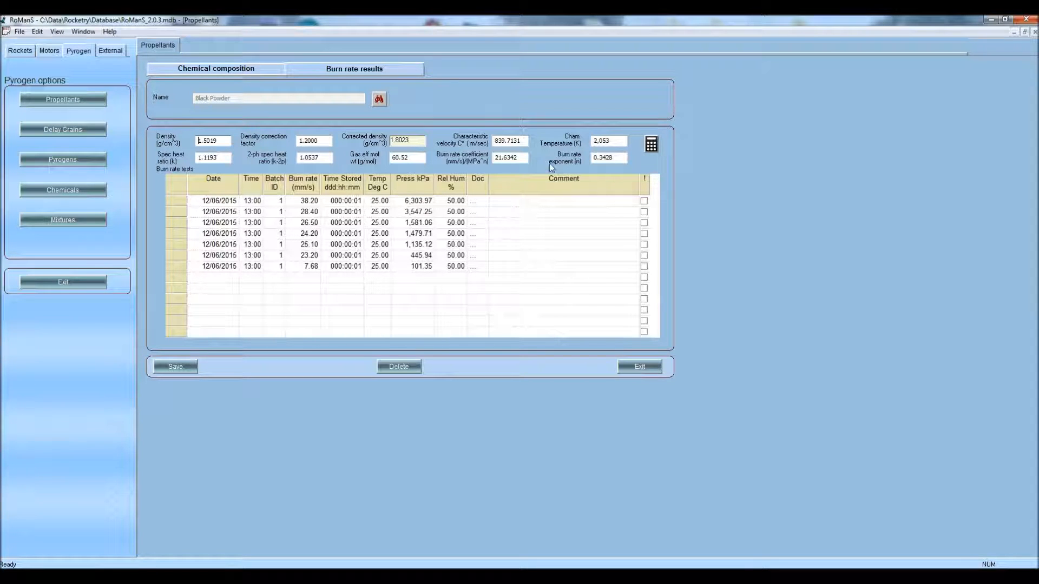
left_click_drag(522, 158, 502, 158)
type("0")
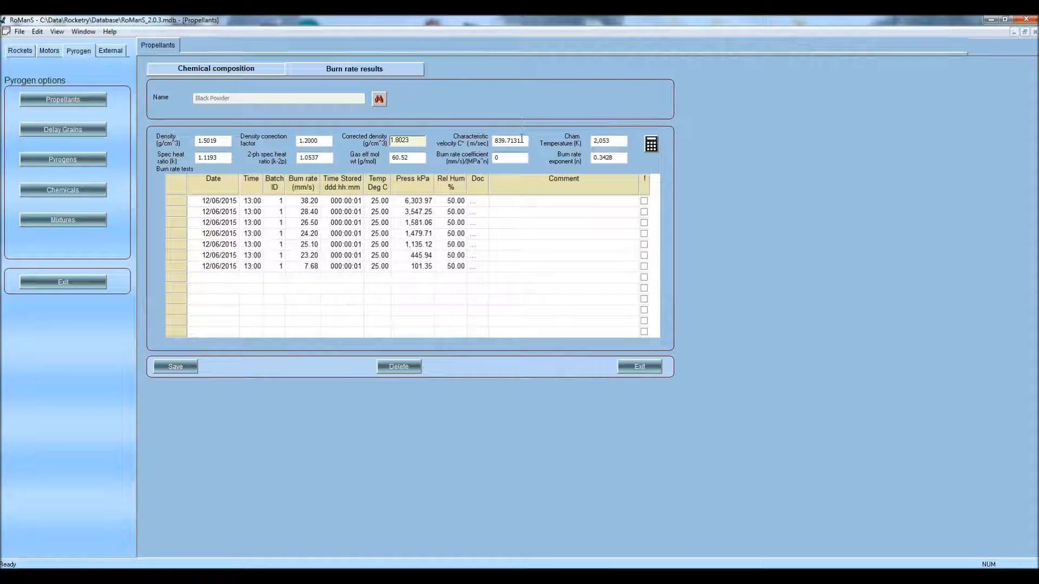
left_click_drag(620, 158, 593, 158)
type("0")
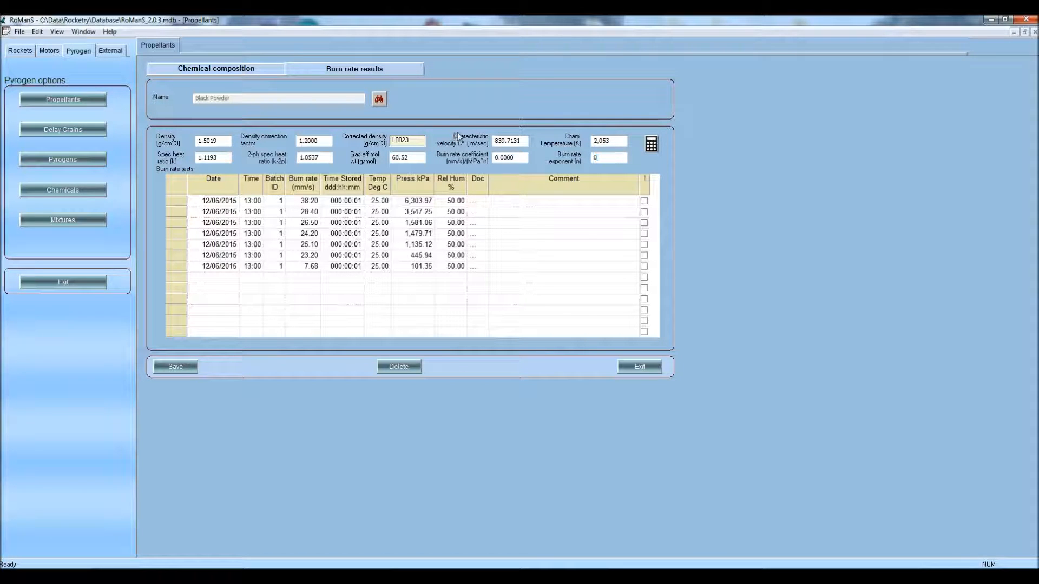
left_click(644, 200)
left_click(644, 213)
left_click(643, 223)
left_click(643, 233)
left_click(644, 245)
left_click(644, 256)
left_click(644, 266)
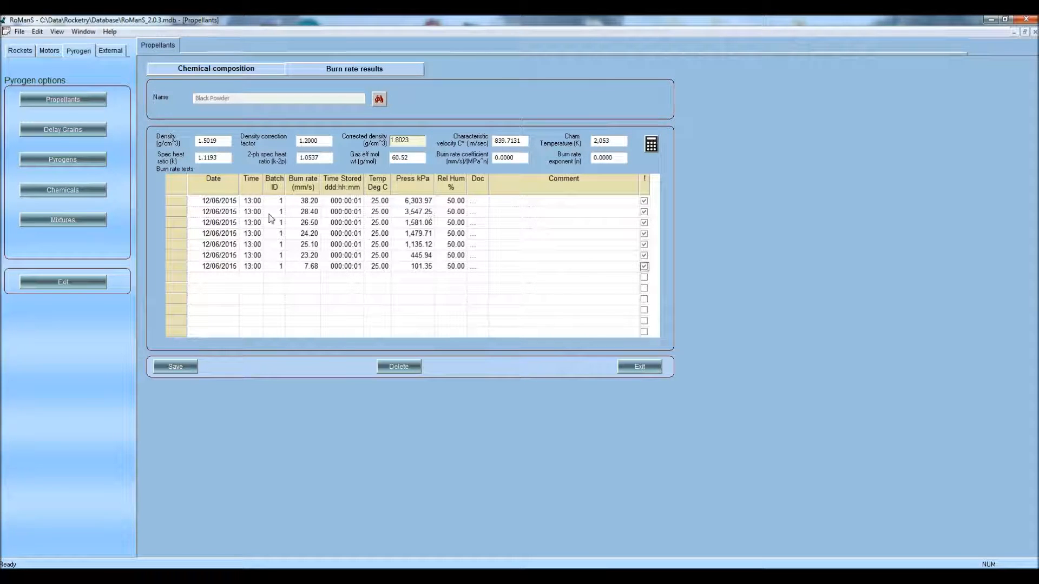
Compute the burn rate fit (coefficient 21.6342, exponent 0.3428) and save the propellant
left_click(651, 144)
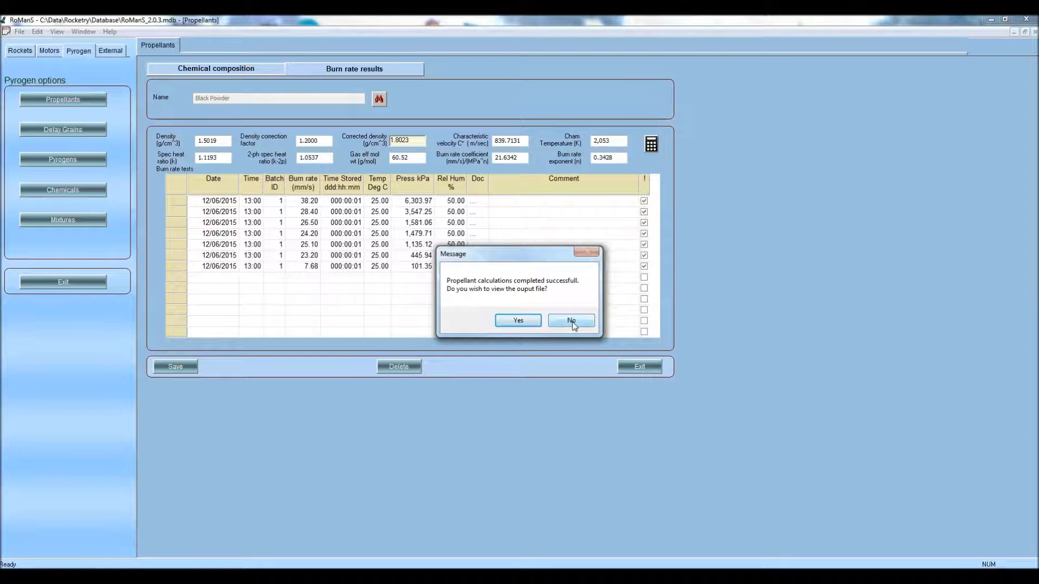
left_click(572, 321)
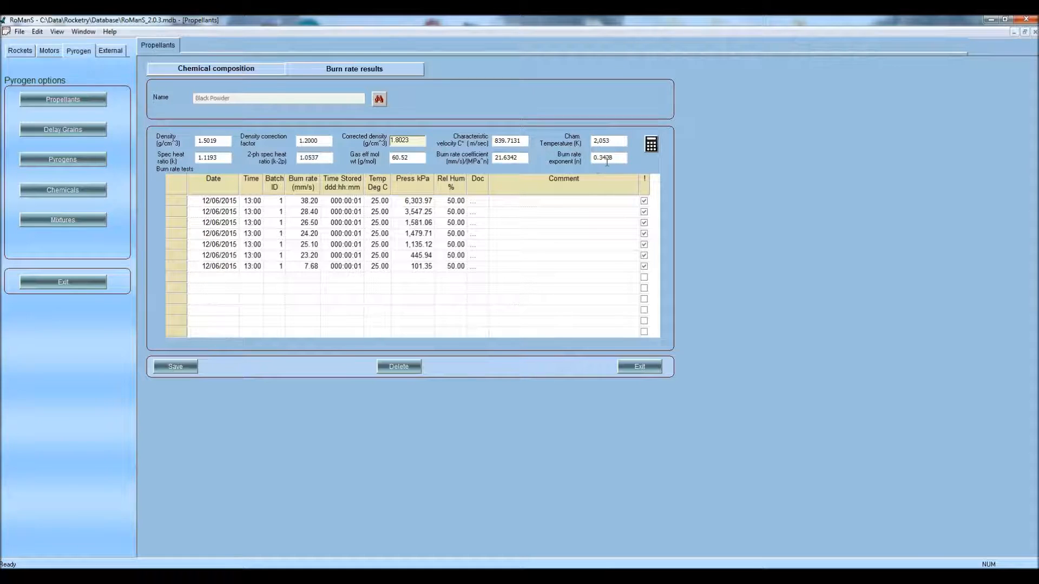
left_click(184, 371)
left_click(533, 318)
Close Black Powder and load KNSU+Karo (60 g potassium nitrate, 30 g sucrose, 10 g Karo)
left_click(643, 365)
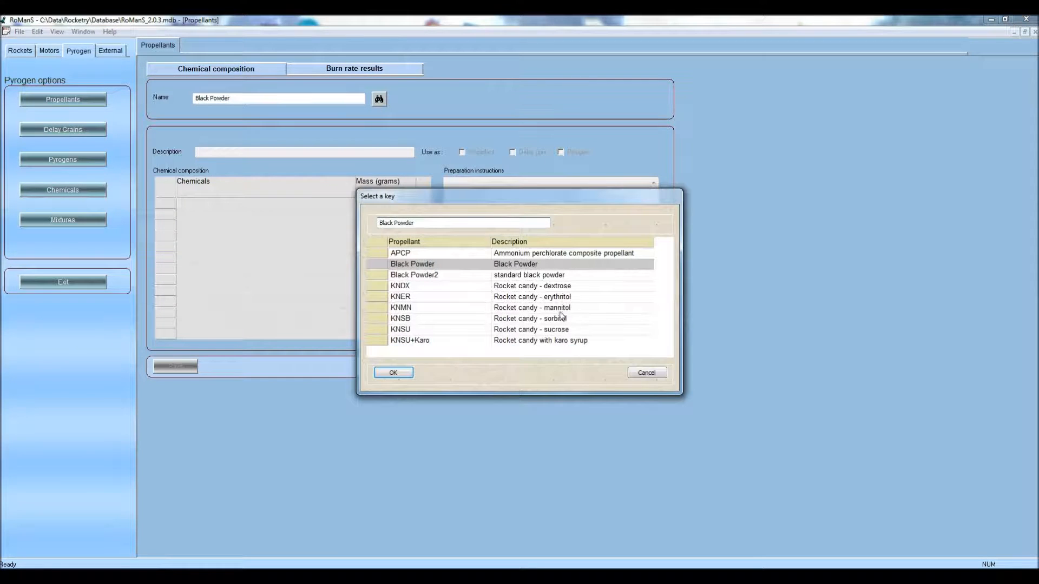
left_click(424, 341)
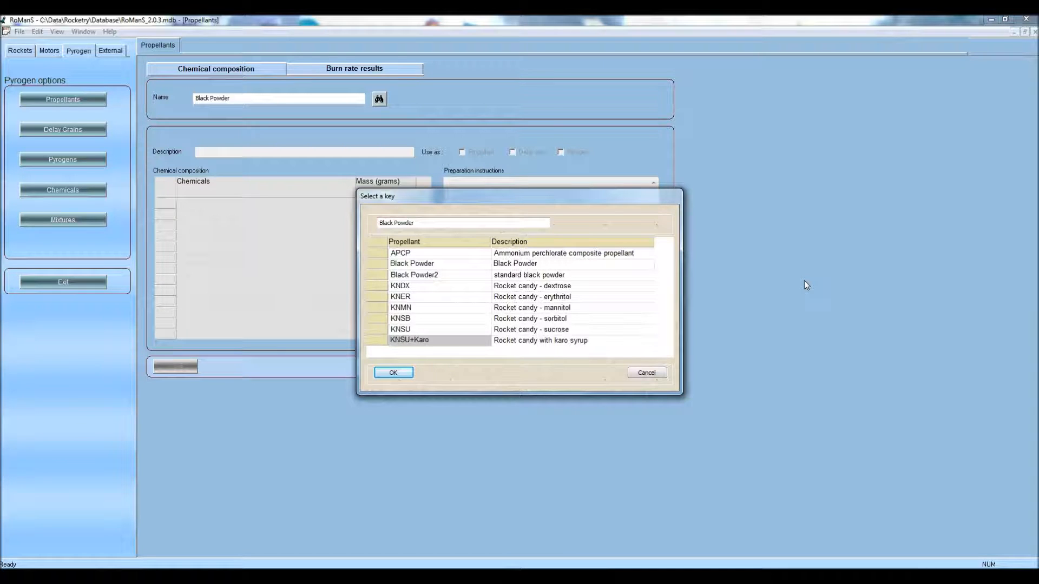
key("Return")
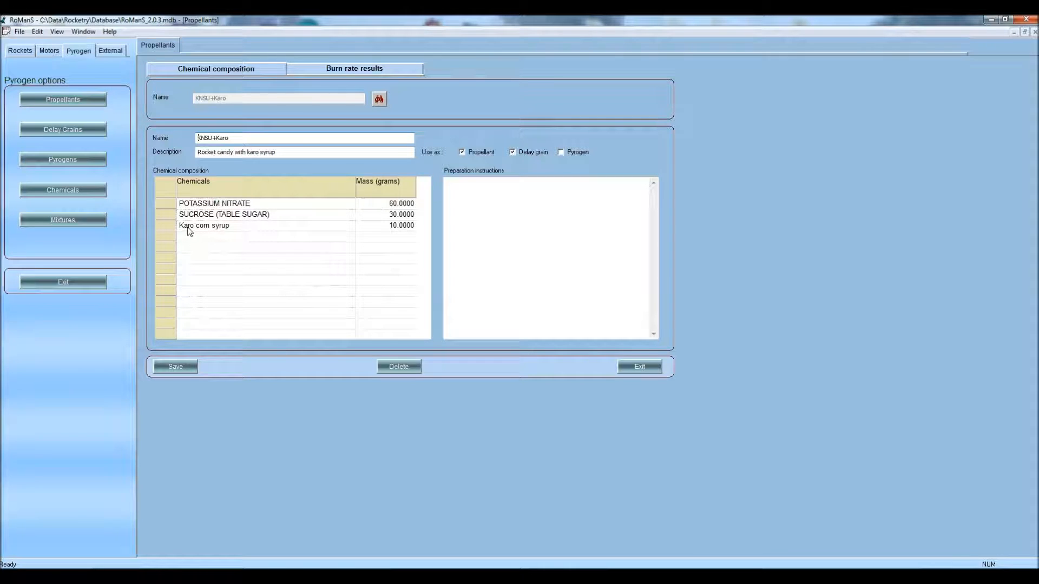
Load the Karo corn syrup mixture: dextrose 13 g, maltose 12 g, water 25 g, starch 50 g
left_click(99, 222)
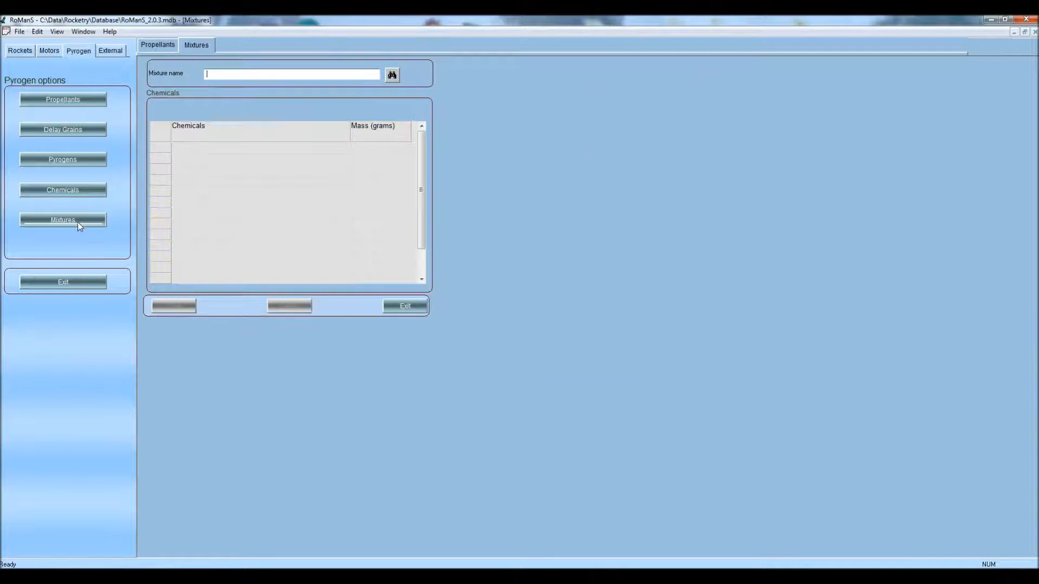
left_click(392, 76)
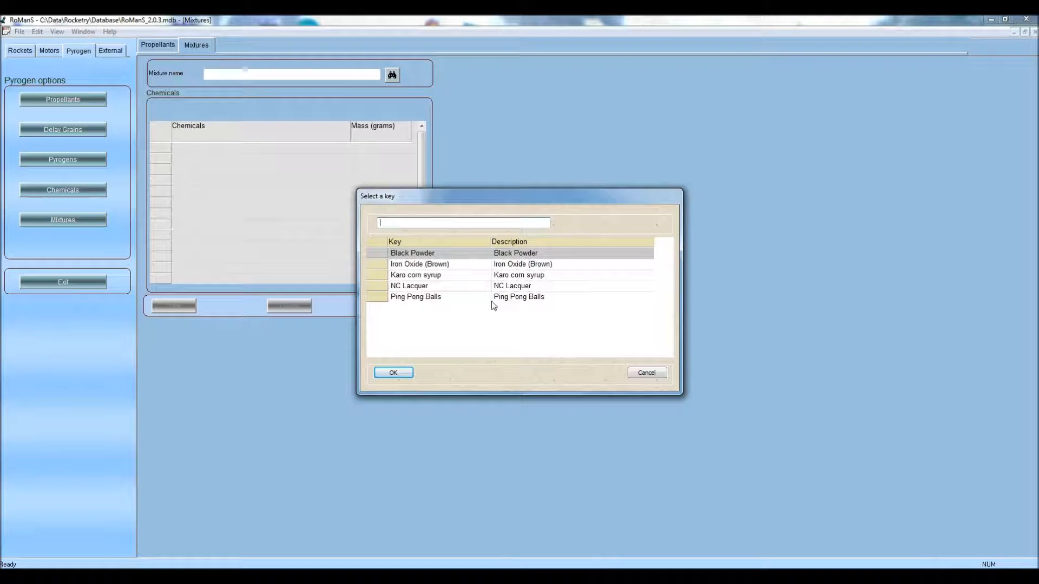
left_click(439, 277)
key("Return")
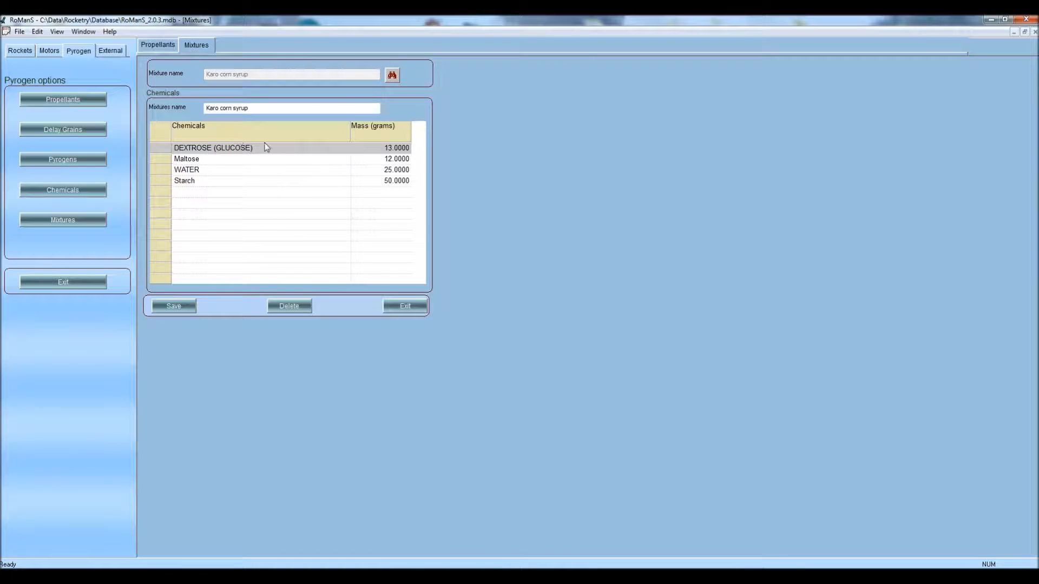
Inspect KNSU+Karo's Karo corn syrup ingredient list, then exit the record unchanged
left_click(157, 46)
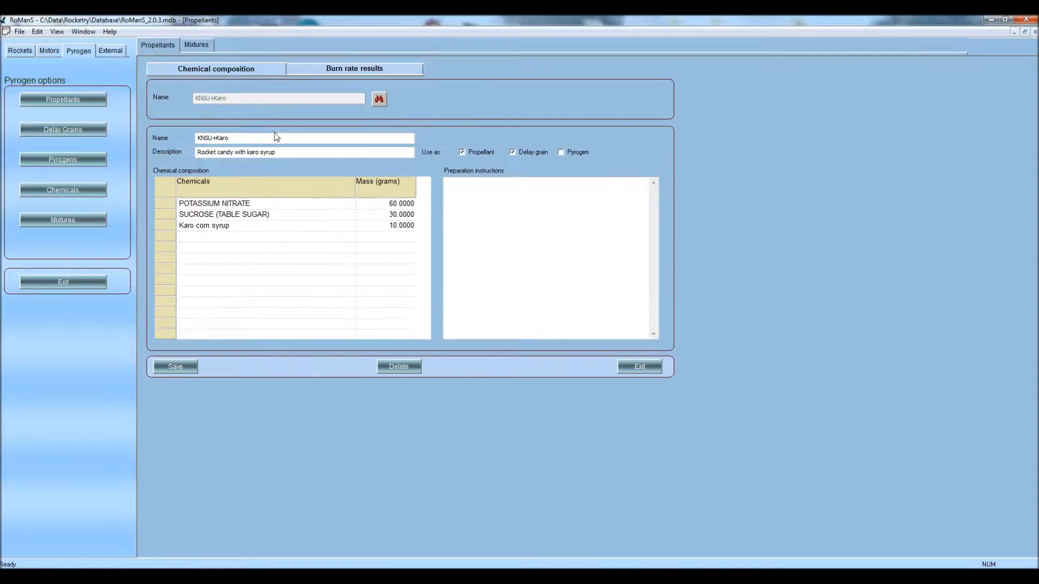
left_click(346, 226)
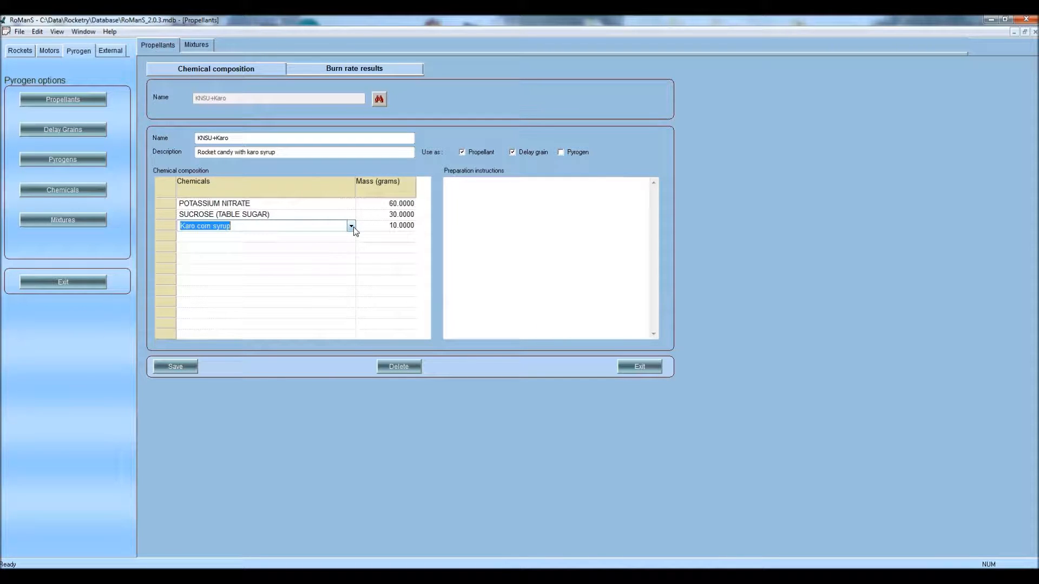
left_click(352, 227)
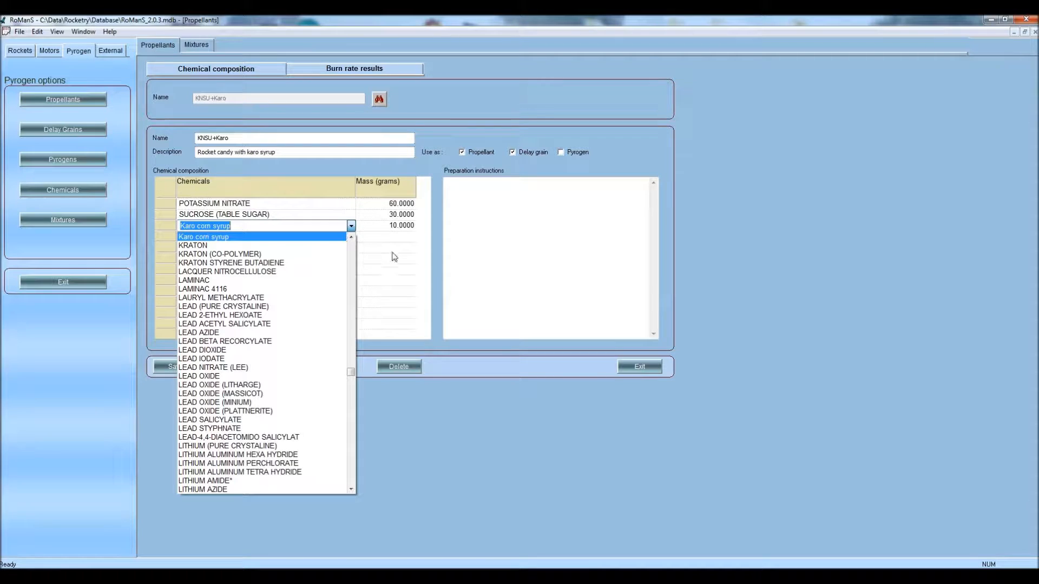
left_click(638, 364)
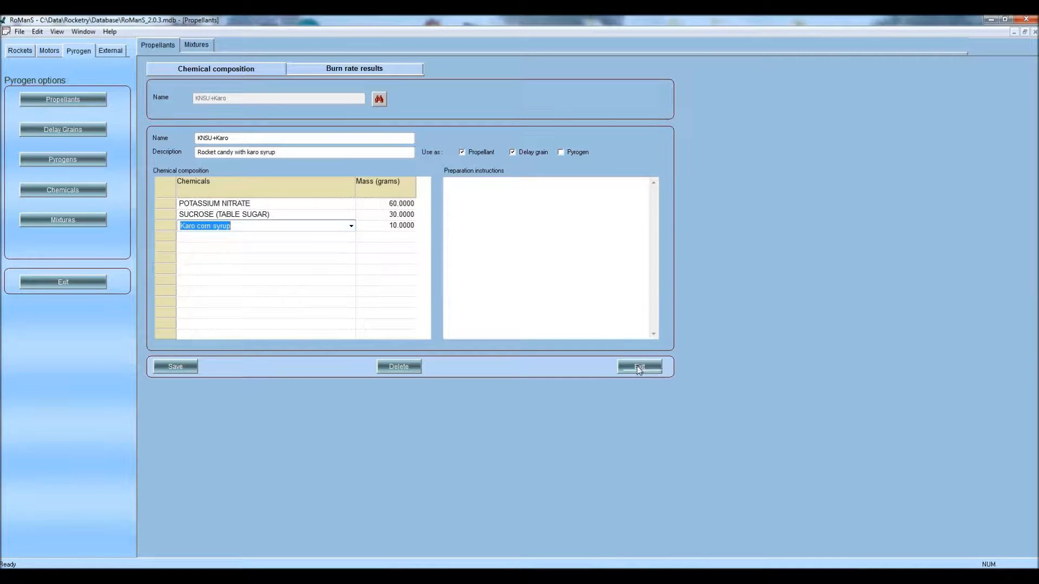
left_click(638, 367)
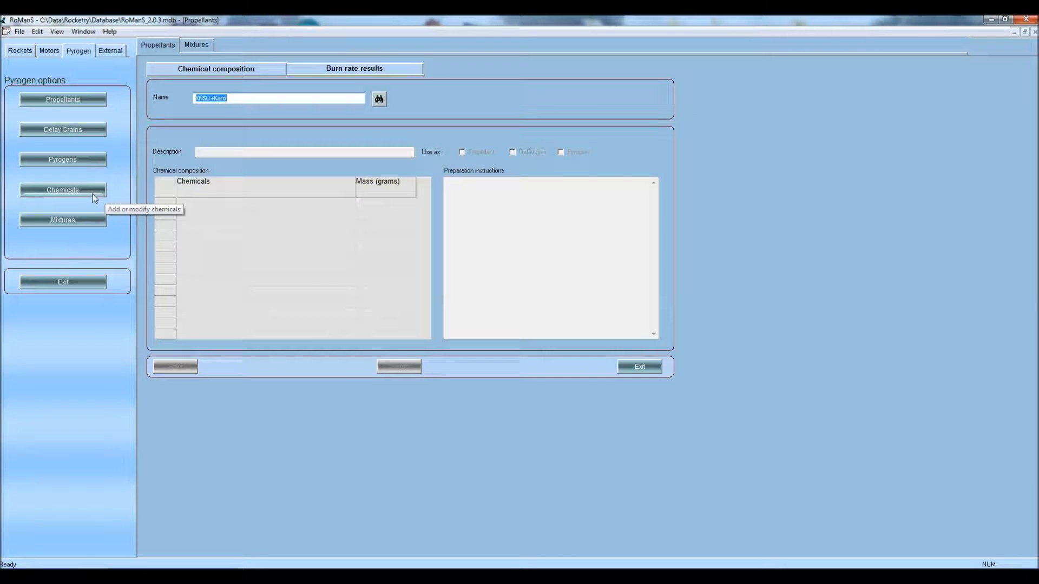
Load the Ping Pong Balls mixture, then open the 988-record Chemicals list
left_click(85, 221)
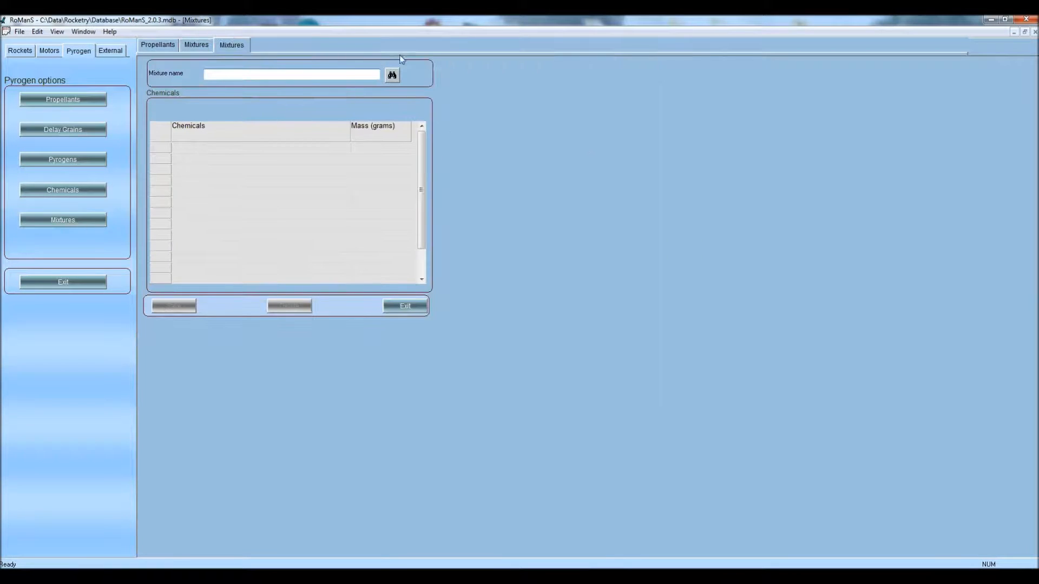
left_click(392, 75)
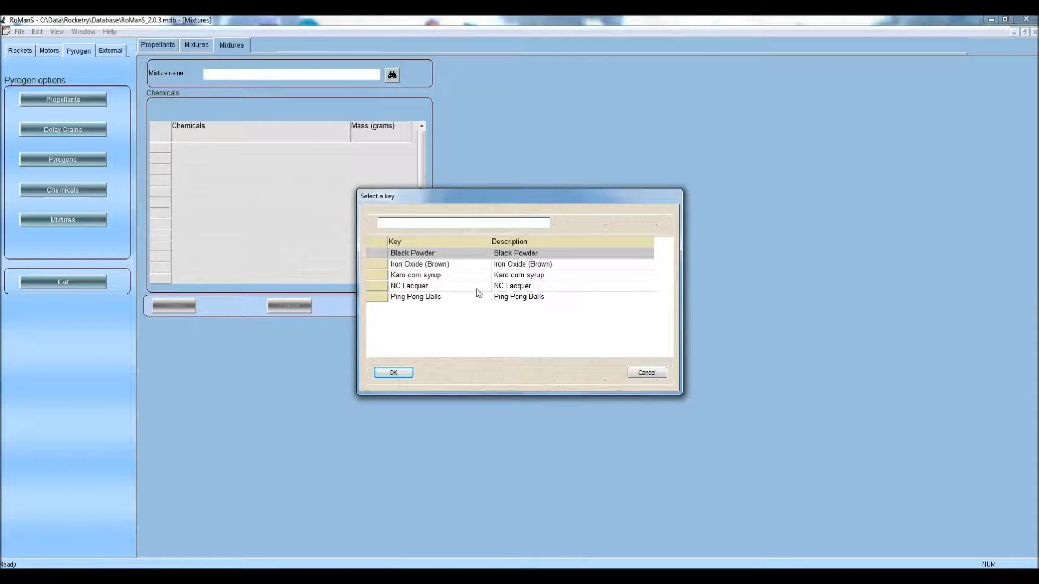
left_click(432, 298)
key("Return")
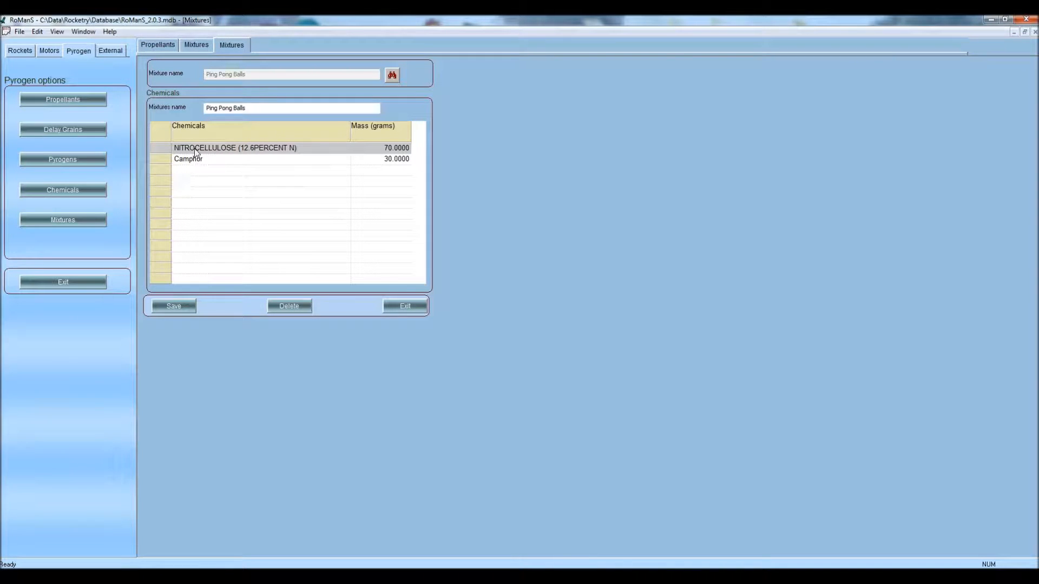
left_click(58, 193)
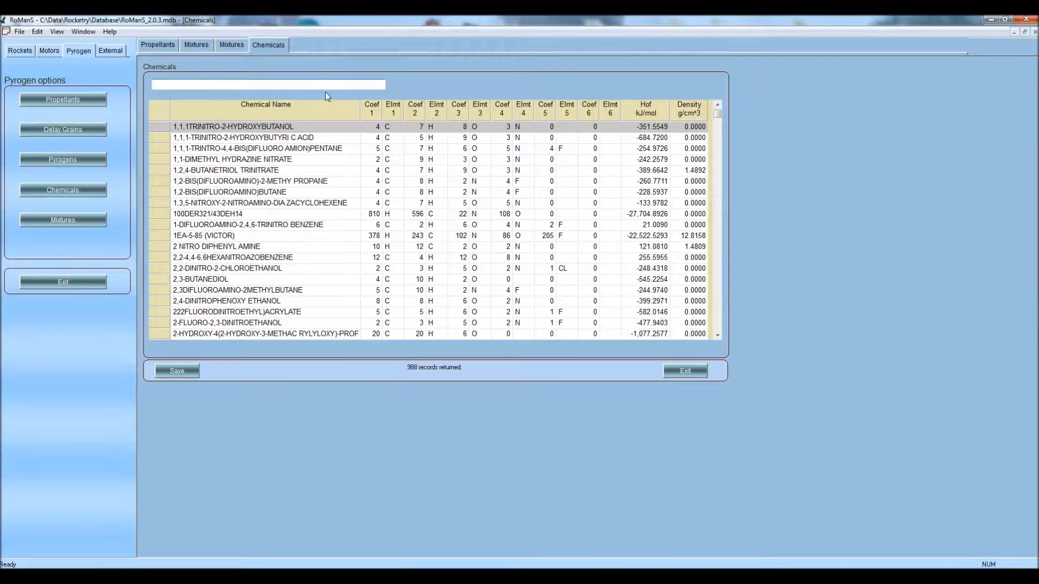
Start a new chemical row named Camphor at the bottom of the grid
type("cam")
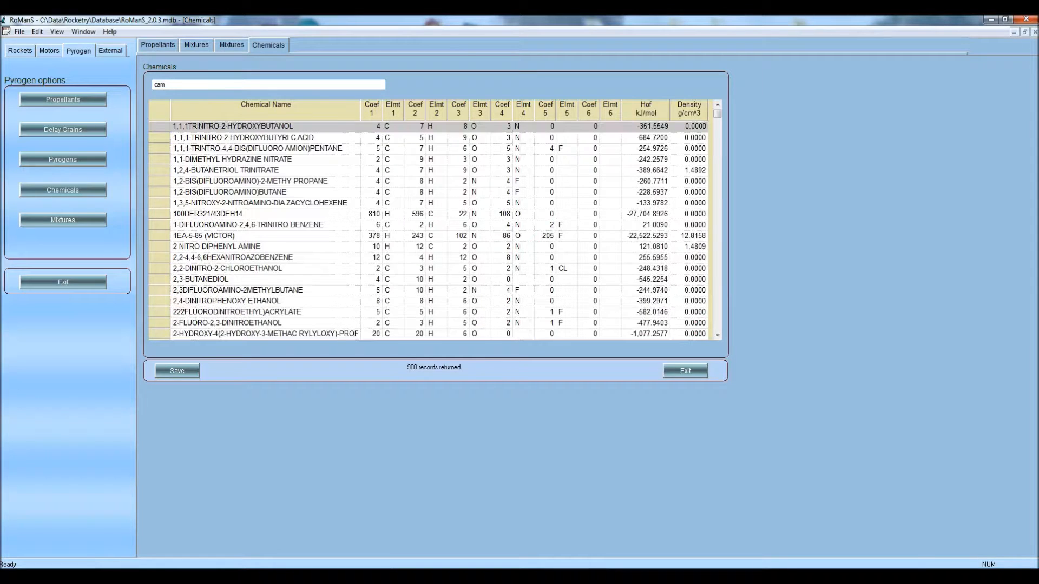
left_click_drag(717, 114, 715, 339)
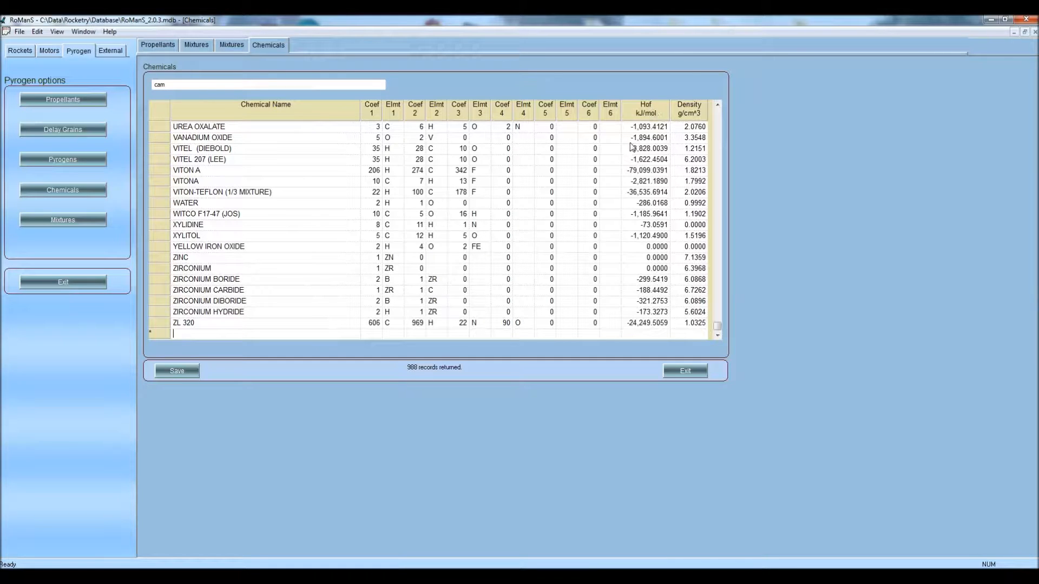
type("Cam")
key("Tab")
Enter Camphor's formula as 10 C, 16 H and 1 O
type("10")
key("Tab")
type("C")
key("Tab")
type("16")
key("Tab")
type("H")
key("Tab")
type("1")
key("Tab")
type("O")
key("Tab")
key("Tab")
key("Tab")
key("Tab")
key("Tab")
key("Tab")
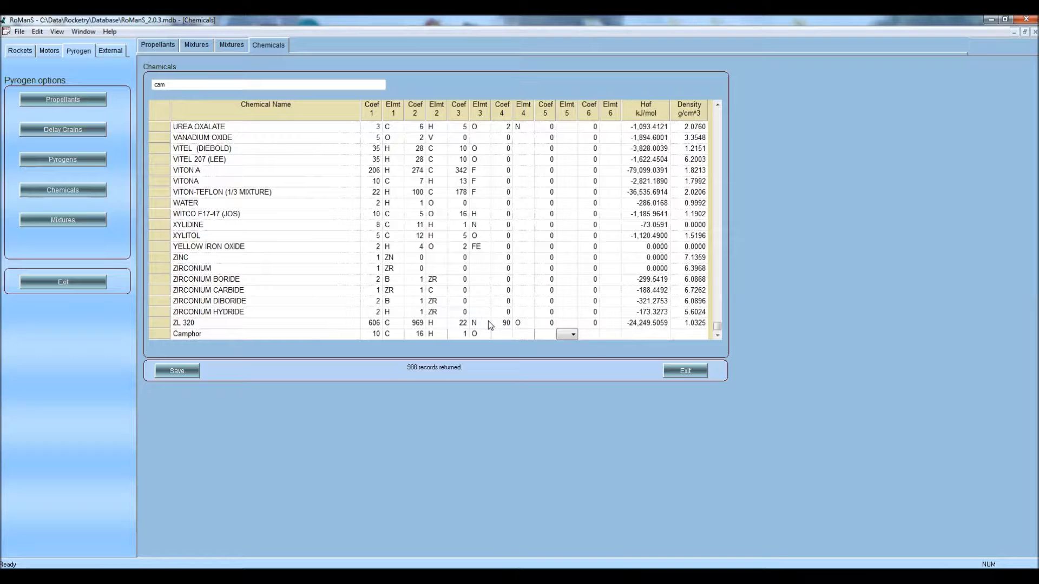
Give Camphor heat of formation -319 kJ/mol and density 0.992 g/cm³, then save
key("Tab")
type("-319")
key("Tab")
type("992")
key("Tab")
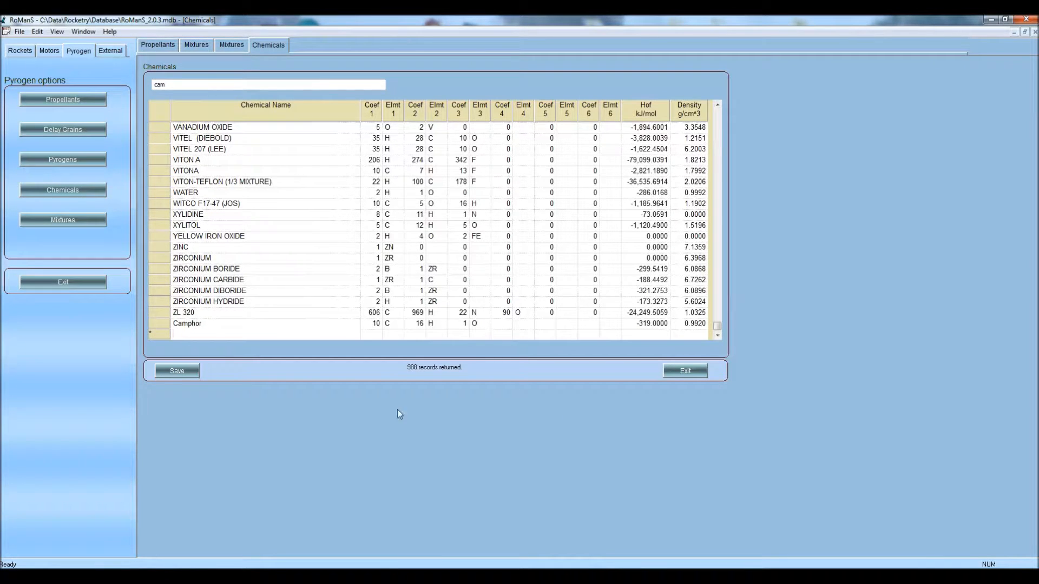
left_click(189, 372)
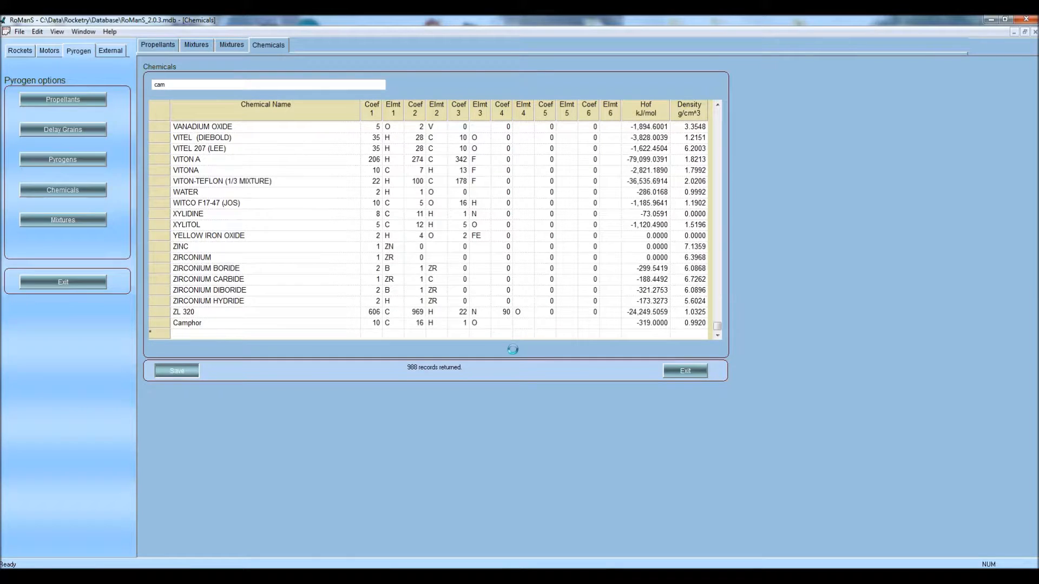
Verify the Ping Pong Balls mixture keeps Camphor at 30 g, then bring up a blank Pyrogens form
left_click(232, 45)
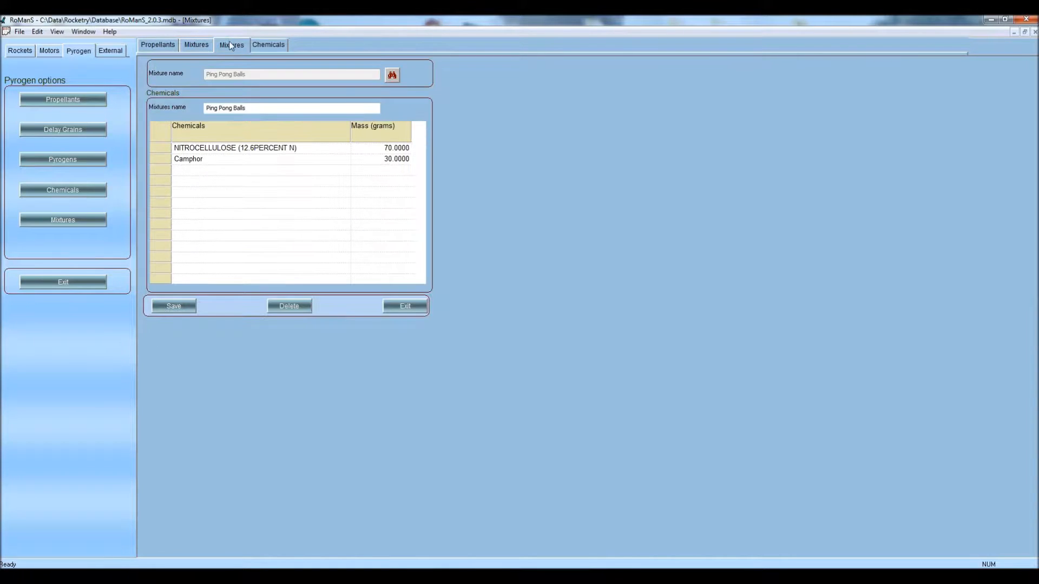
left_click(409, 305)
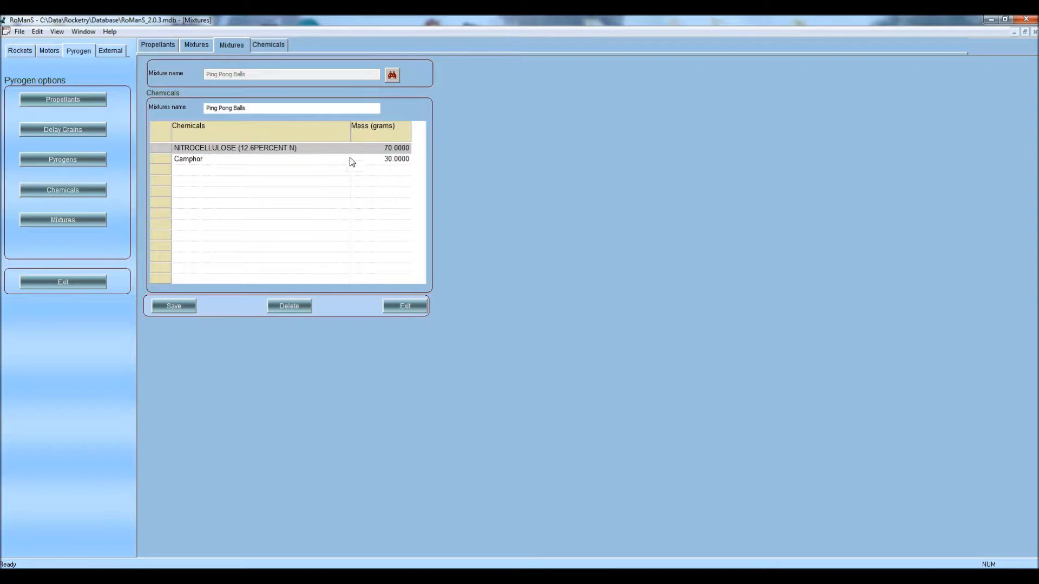
left_click(346, 160)
left_click(346, 160)
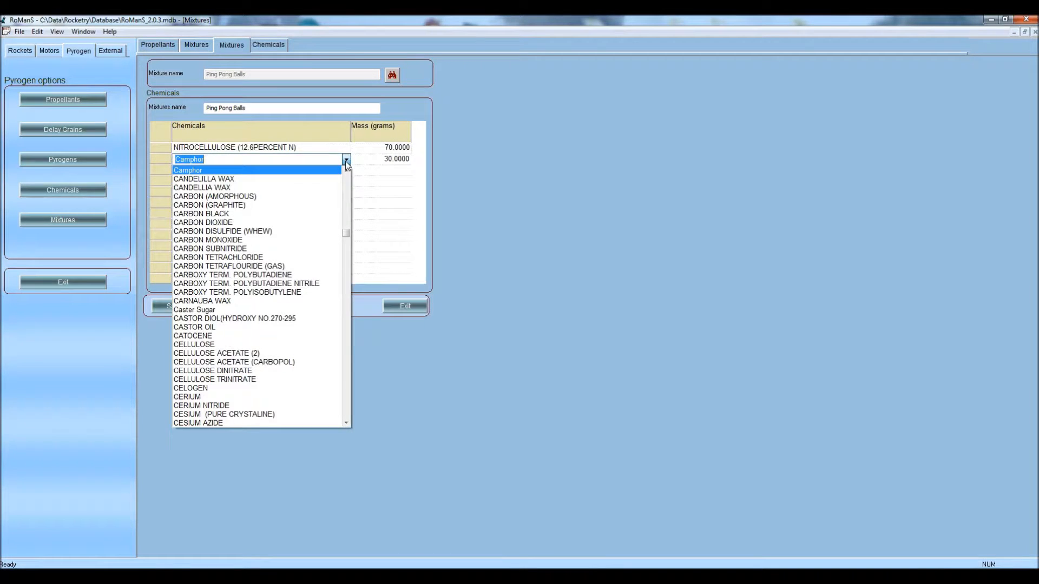
left_click(345, 160)
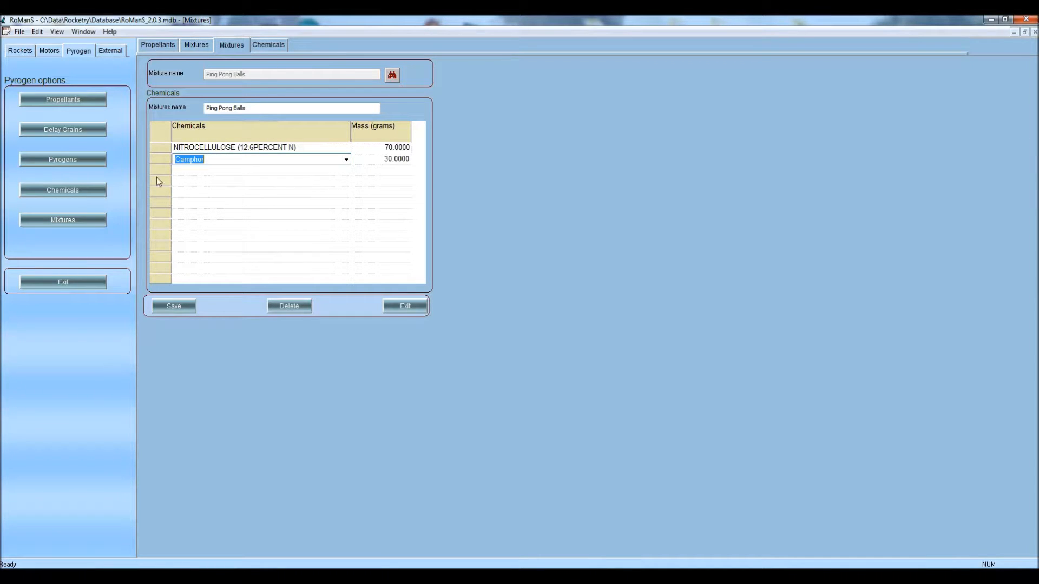
left_click(72, 160)
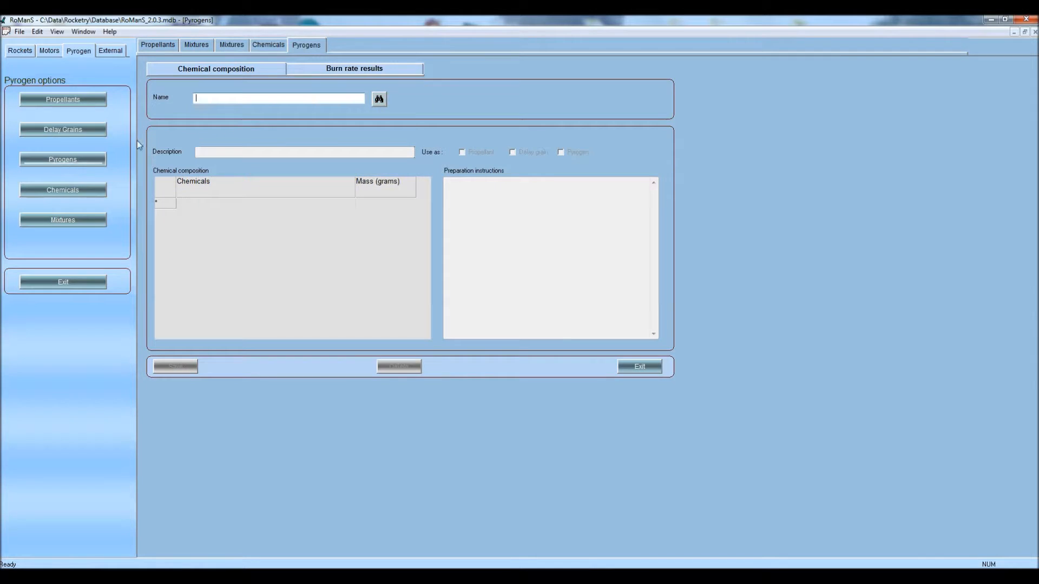
Load the NC Lacquer pyrogen and compute its thermochemistry: density 0.824 g/cm^3, chamber temperature 881.381 K
left_click(385, 102)
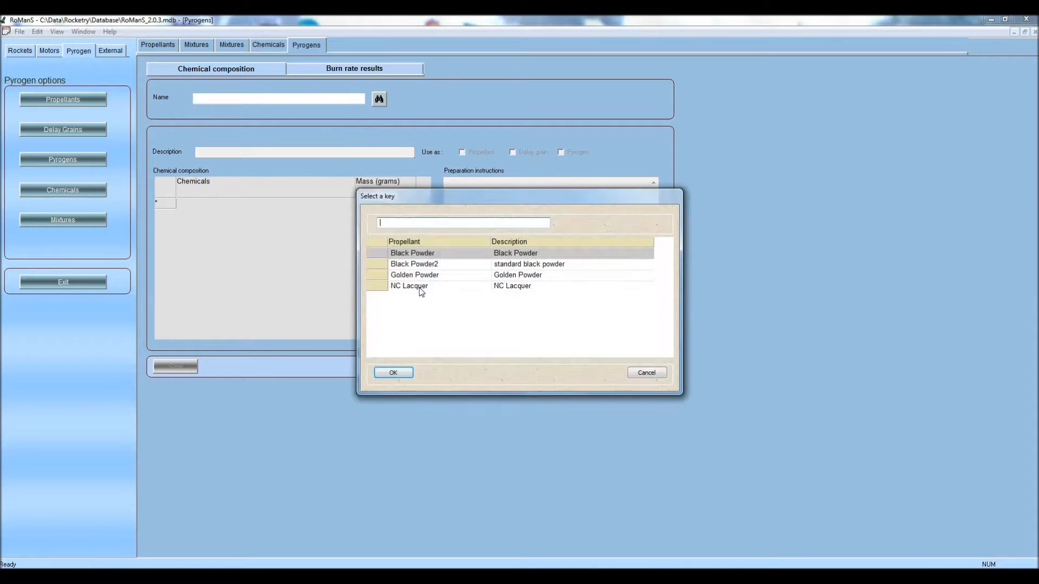
left_click(419, 287)
key("Return")
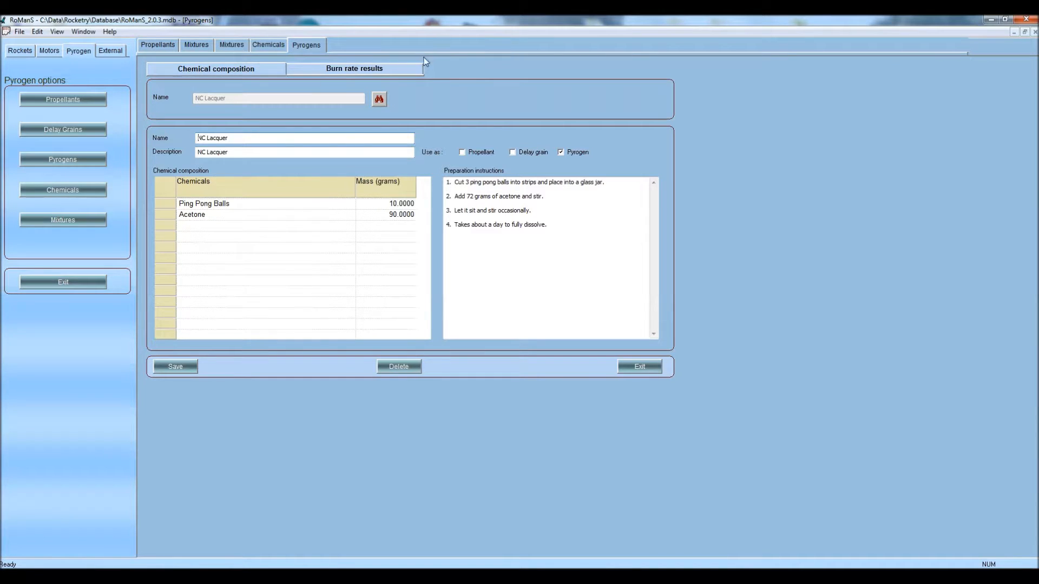
left_click(368, 70)
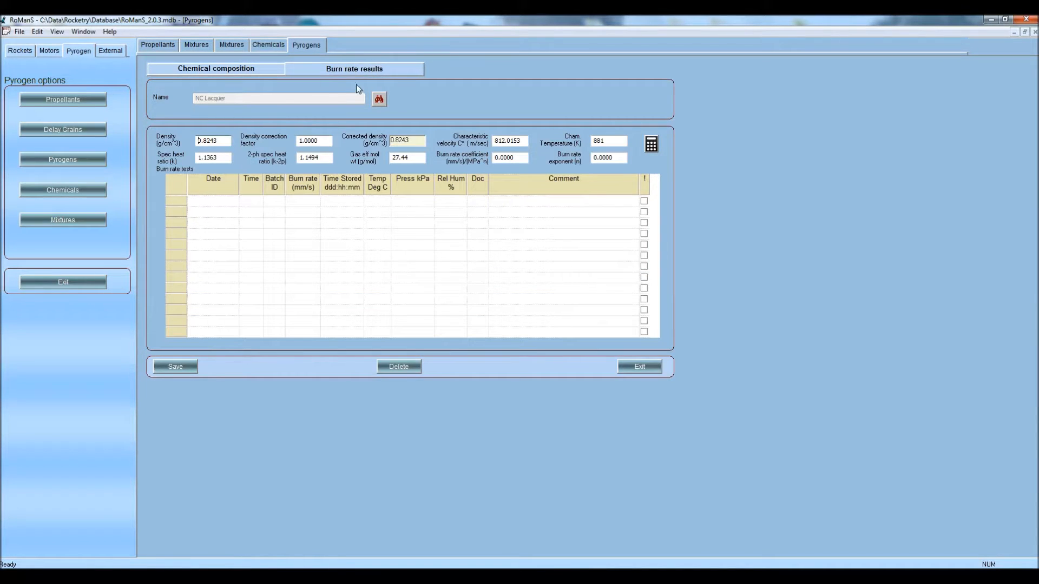
left_click(652, 150)
left_click(518, 321)
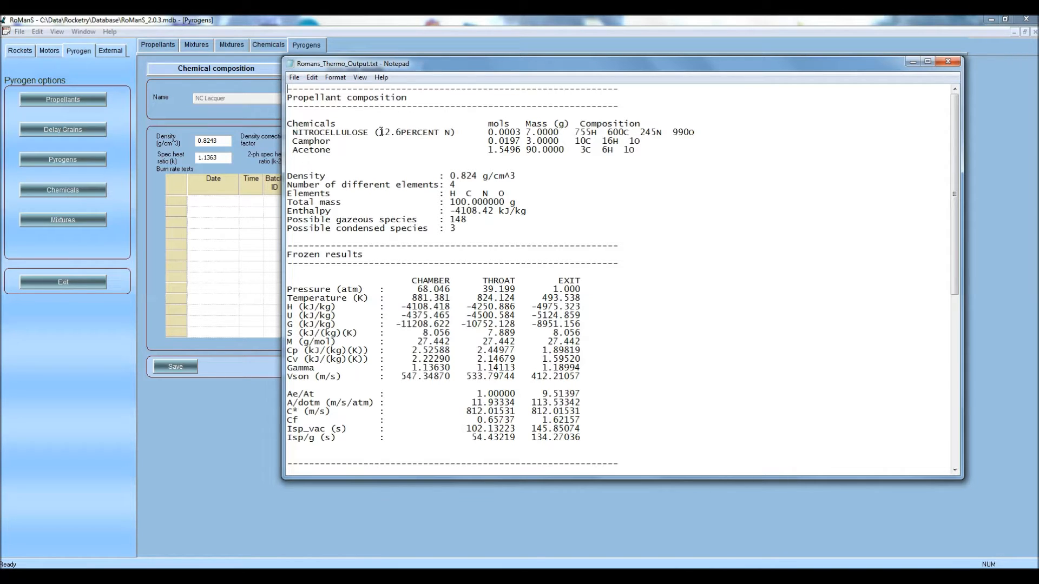
scroll(748, 269, "down", 12)
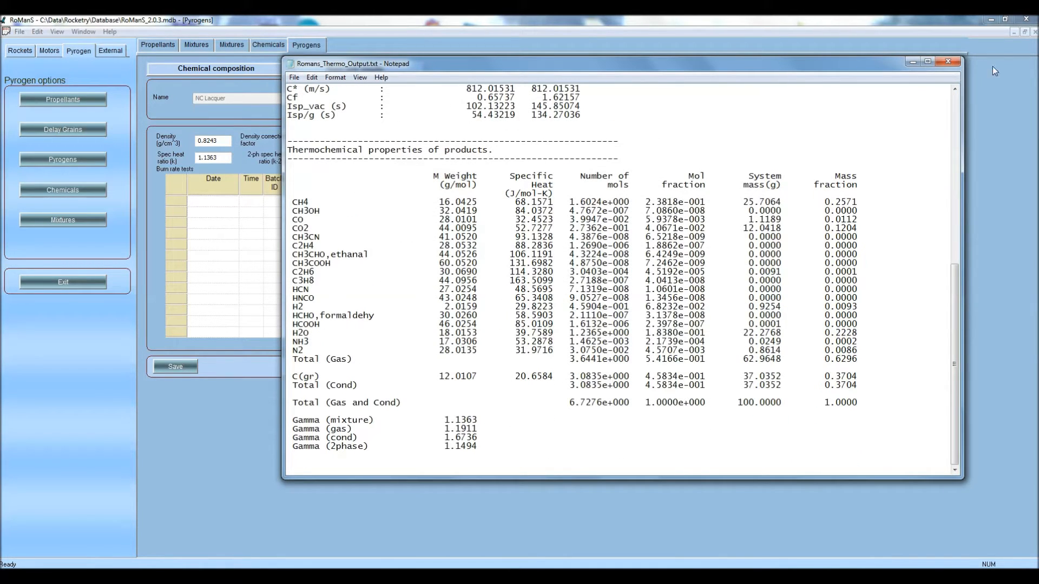
left_click(955, 64)
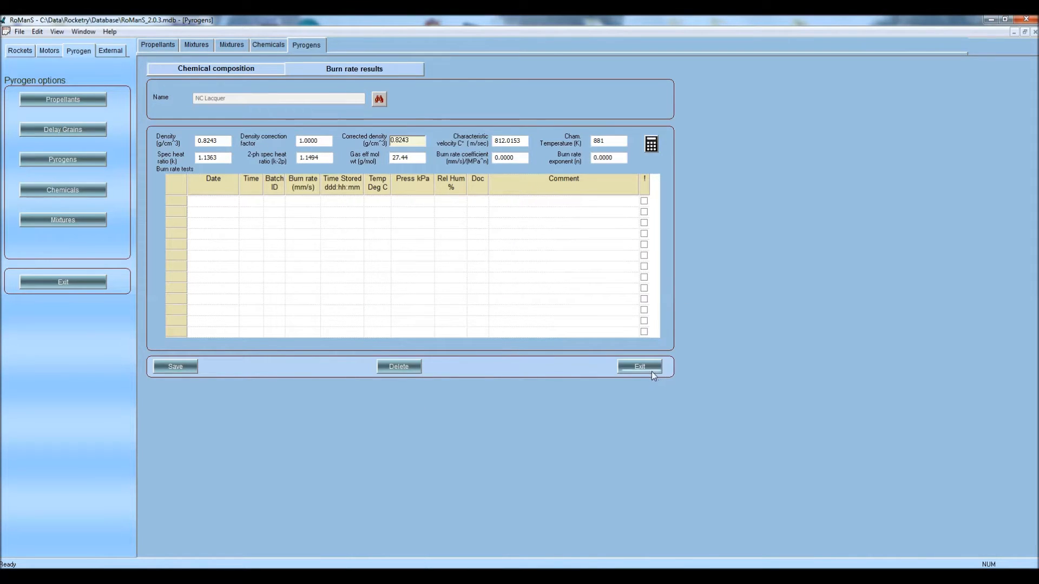
Exit the Pyrogens and Mixtures forms and show the Motors options on the Propellants form
left_click(649, 368)
left_click(648, 366)
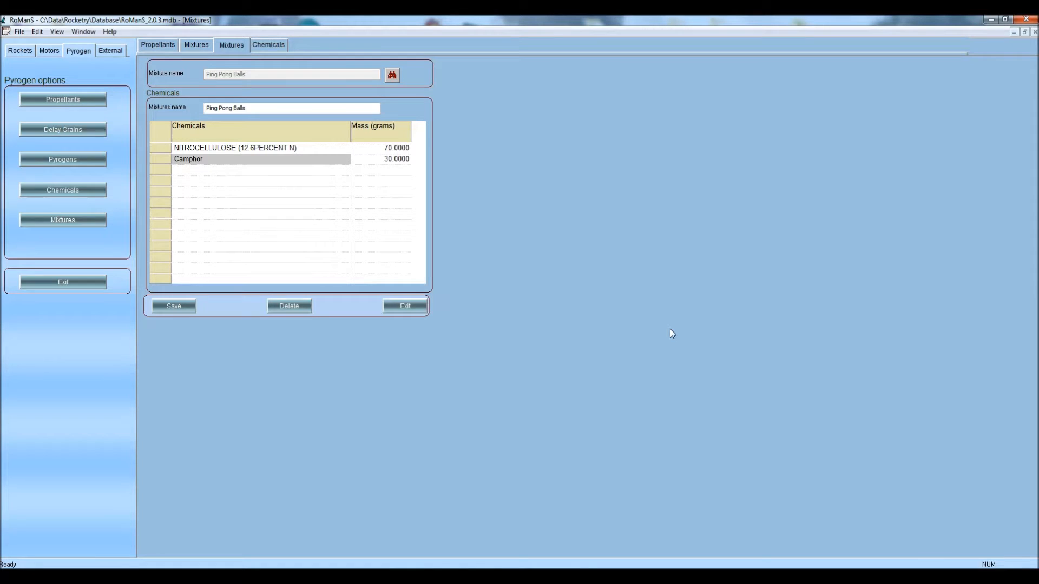
left_click(419, 309)
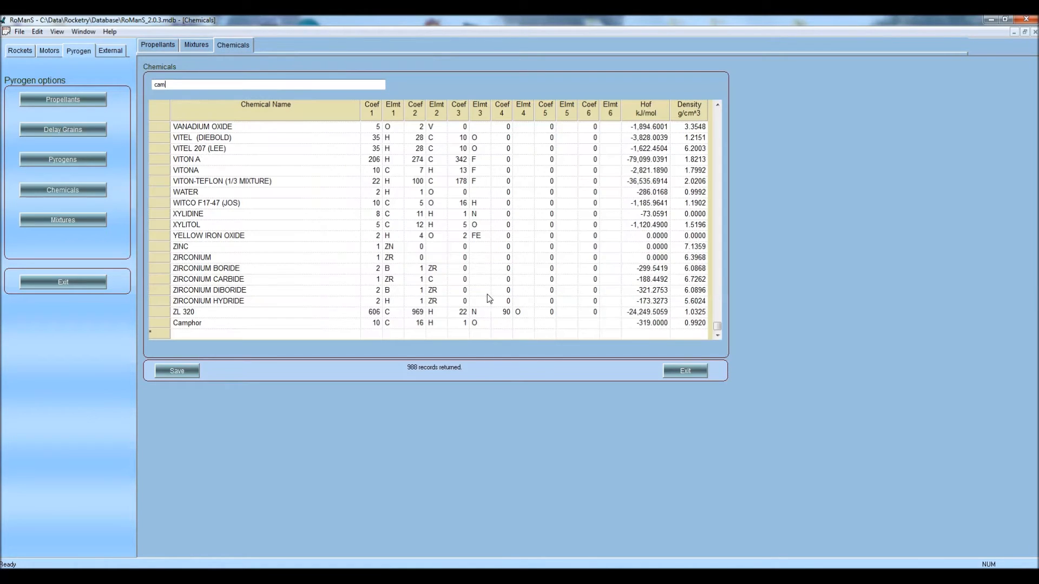
left_click(157, 44)
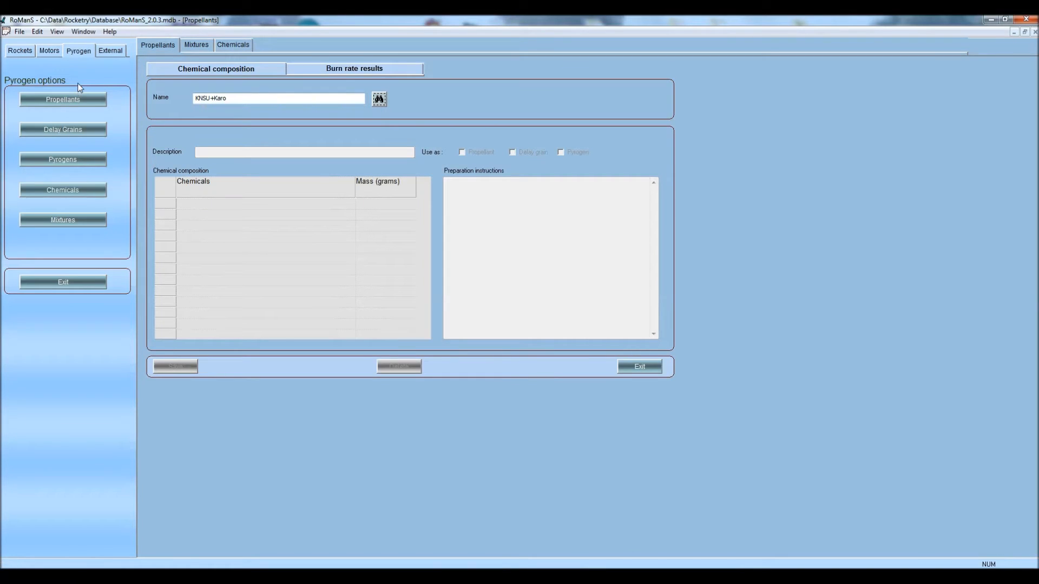
left_click(49, 51)
Load the stored Estes A8 motor into the motor burn simulator
left_click(90, 220)
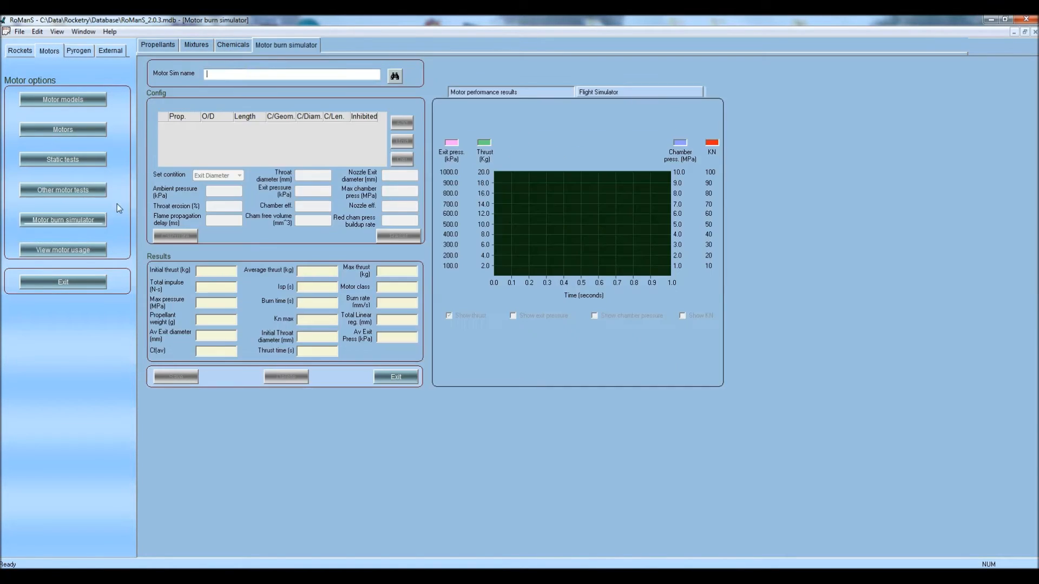
left_click(394, 76)
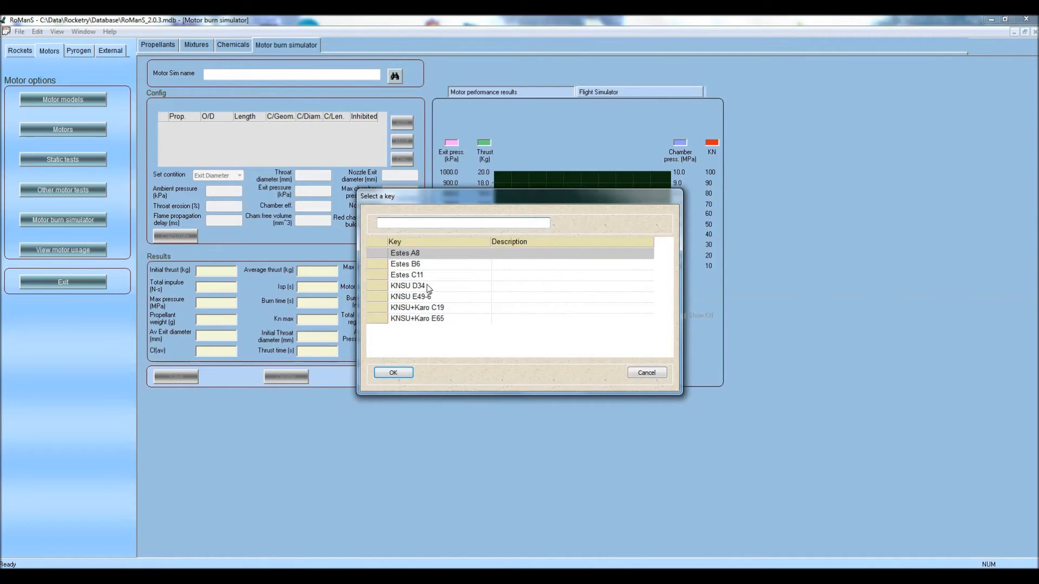
key("Return")
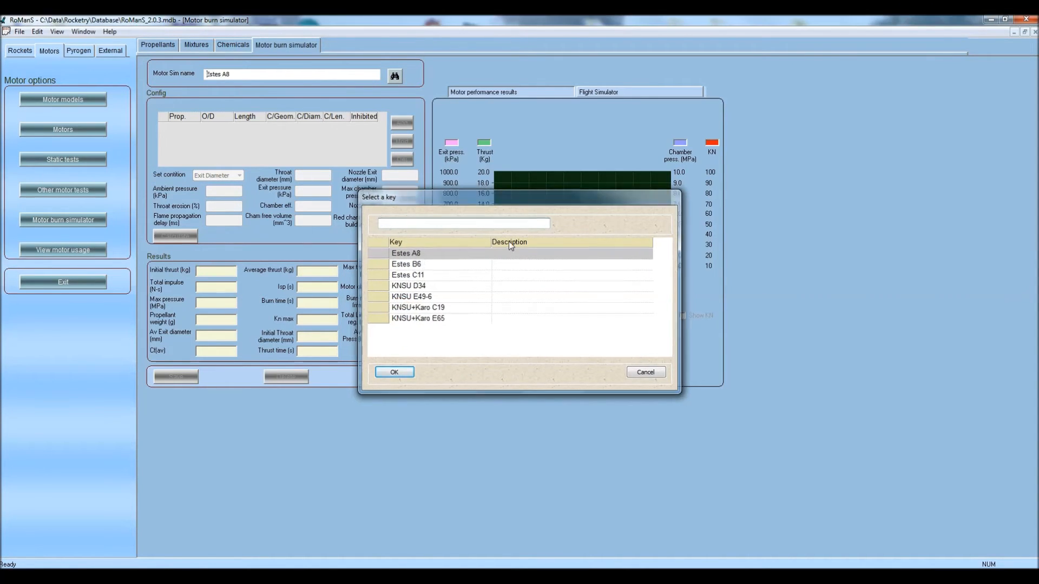
Simulate the Estes A8 burn (2.31 N-s, class A) and plot thrust, exit and chamber pressure curves
left_click(184, 239)
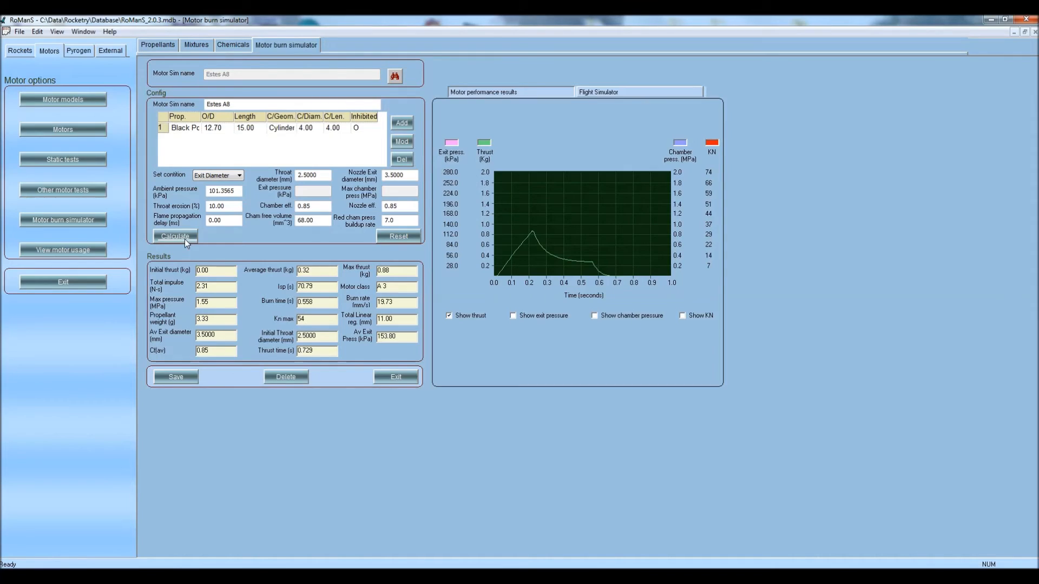
left_click(547, 316)
left_click(595, 315)
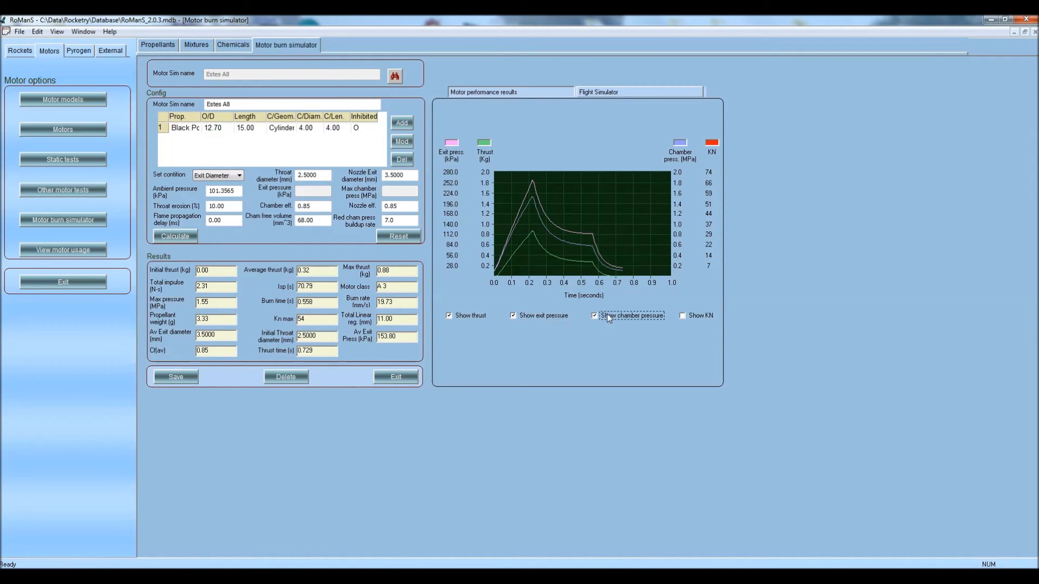